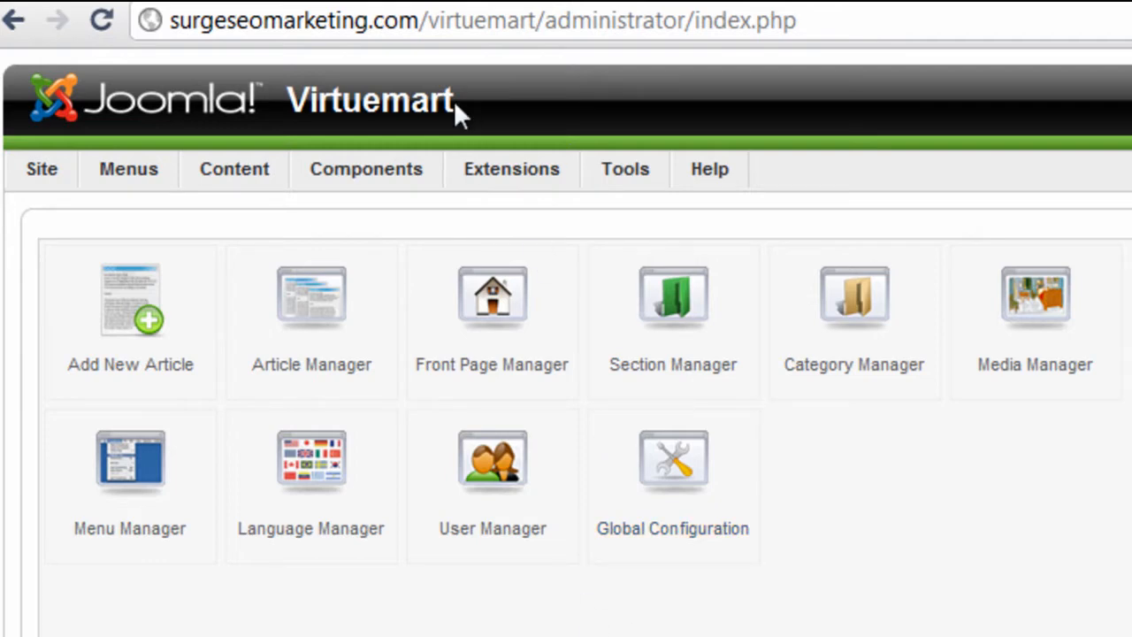
- Open the configuration of the ship_item_specific shipping module from VirtueMart's store settings
mouse_move(388, 168)
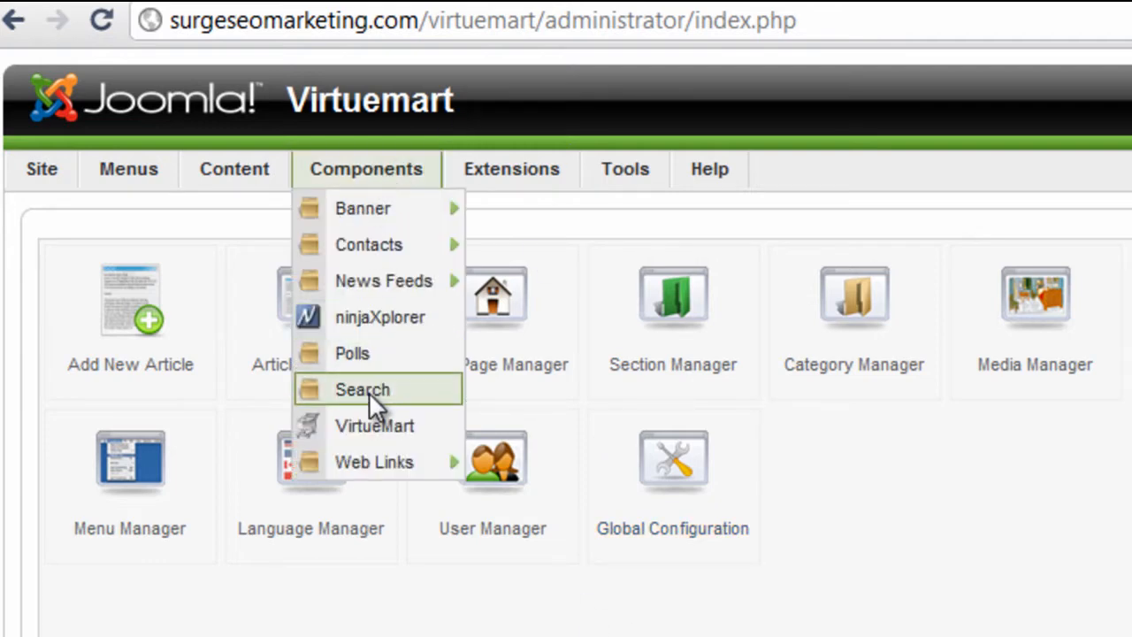
click(365, 422)
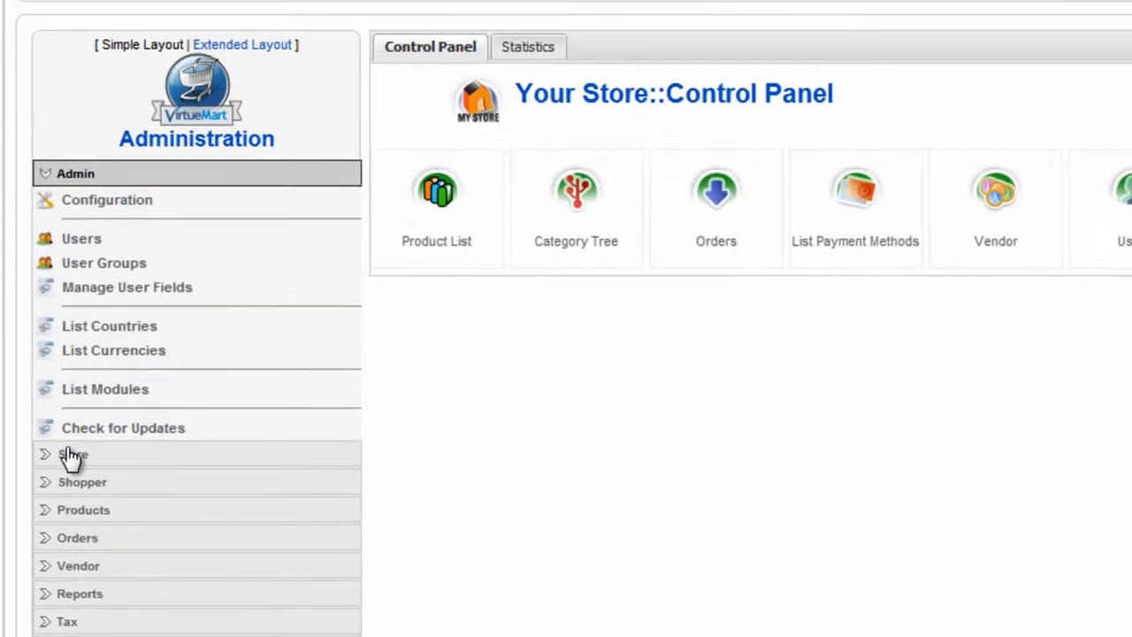
click(53, 414)
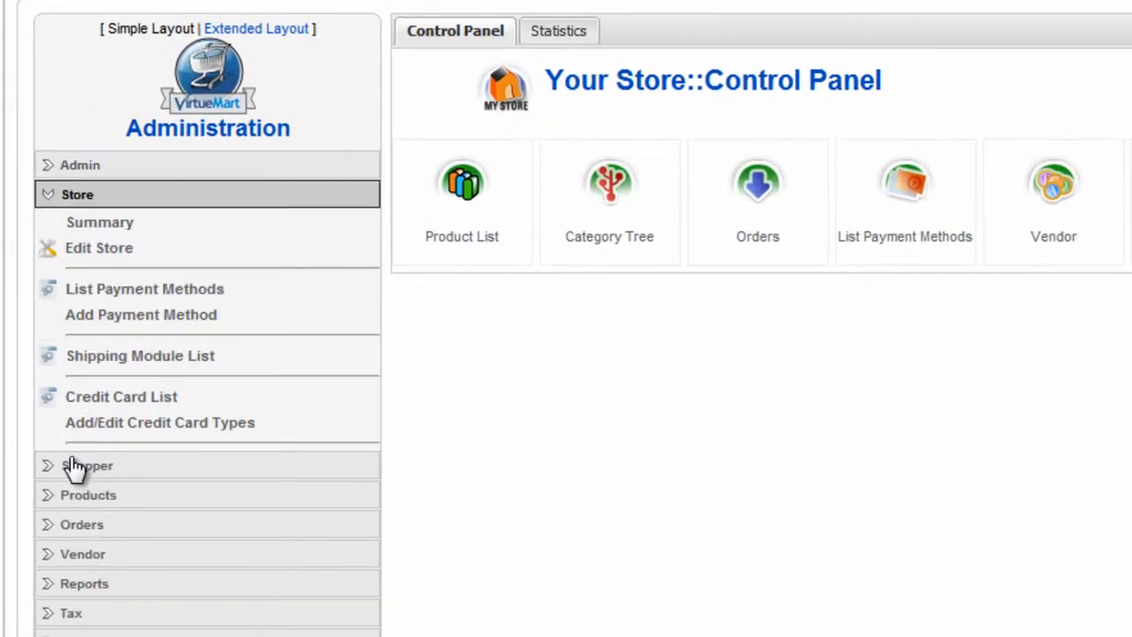
click(167, 357)
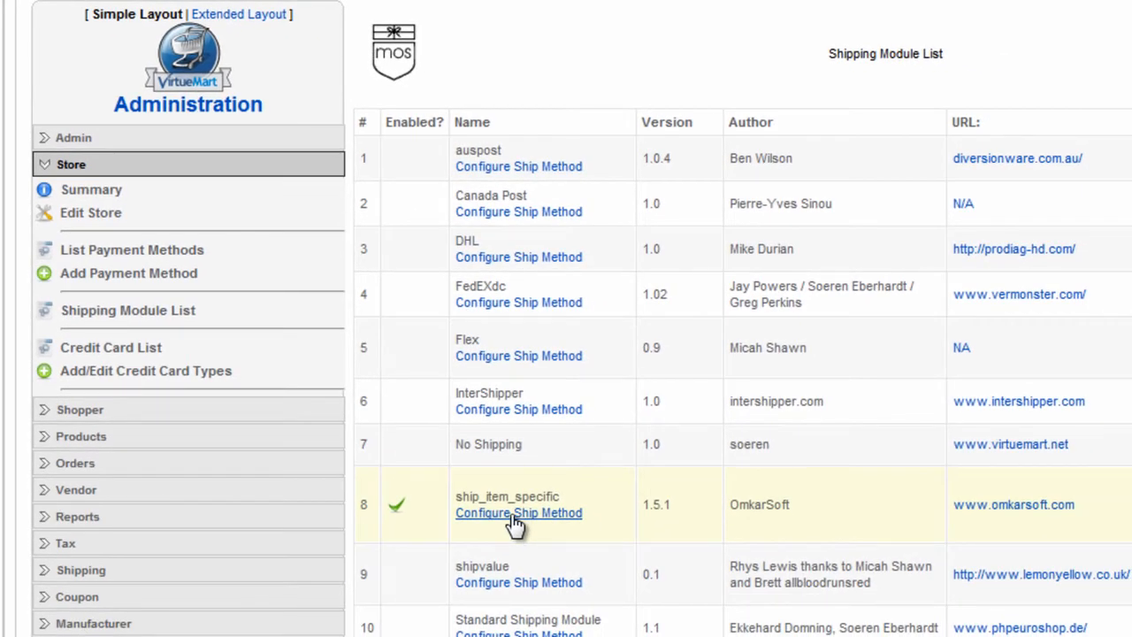
click(516, 524)
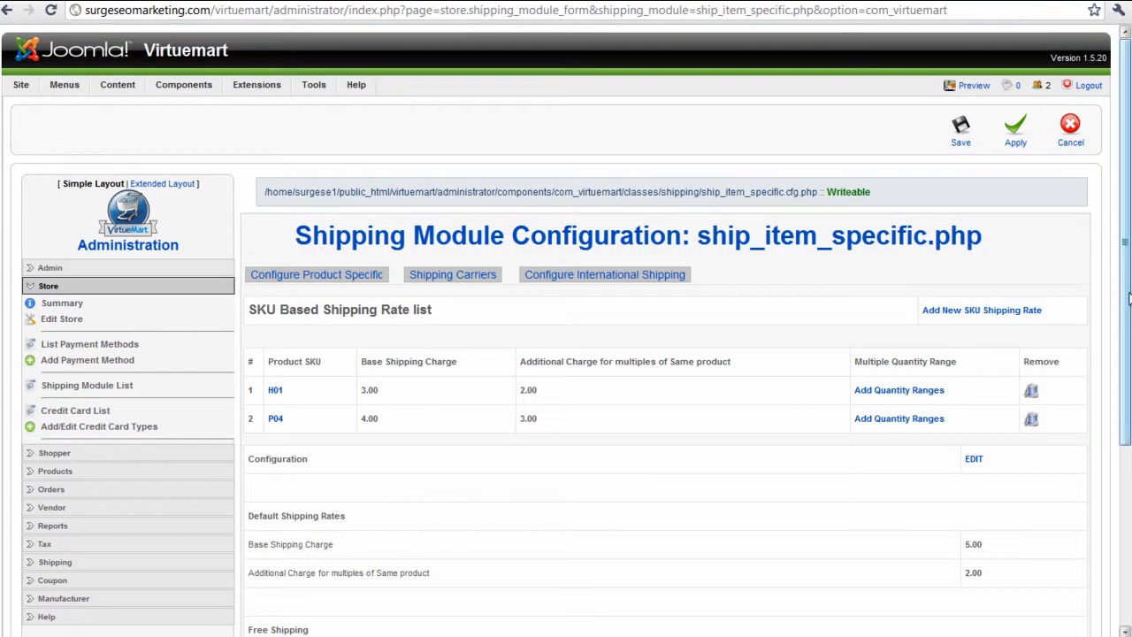
- Open the United States rate from the module's international shipping configuration
scroll(1129, 298, down, 1)
click(626, 201)
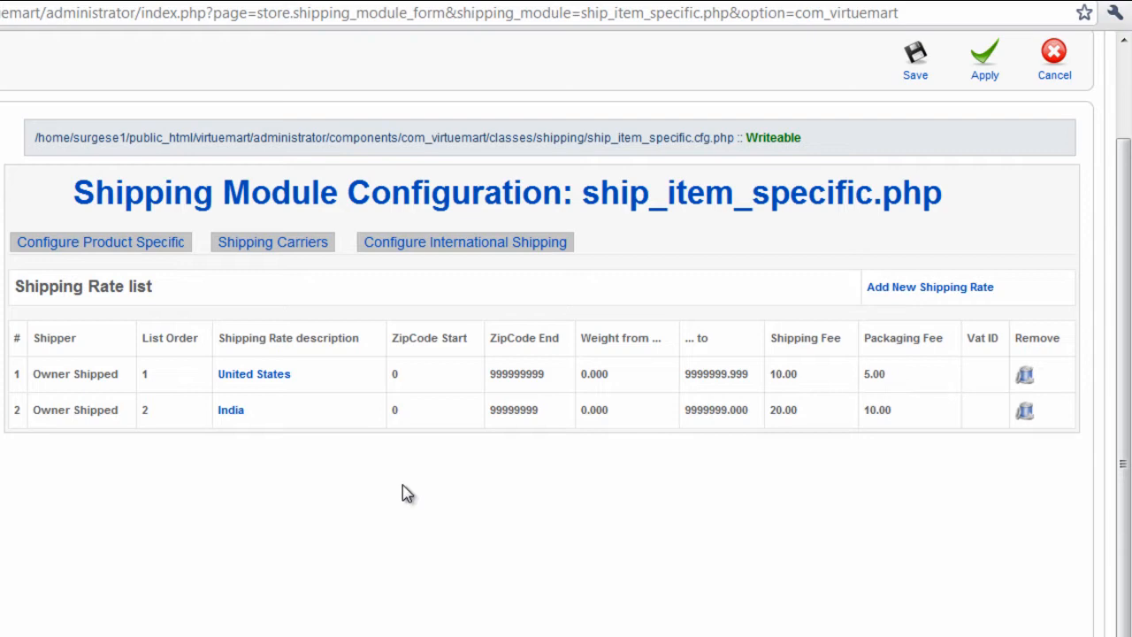
click(255, 378)
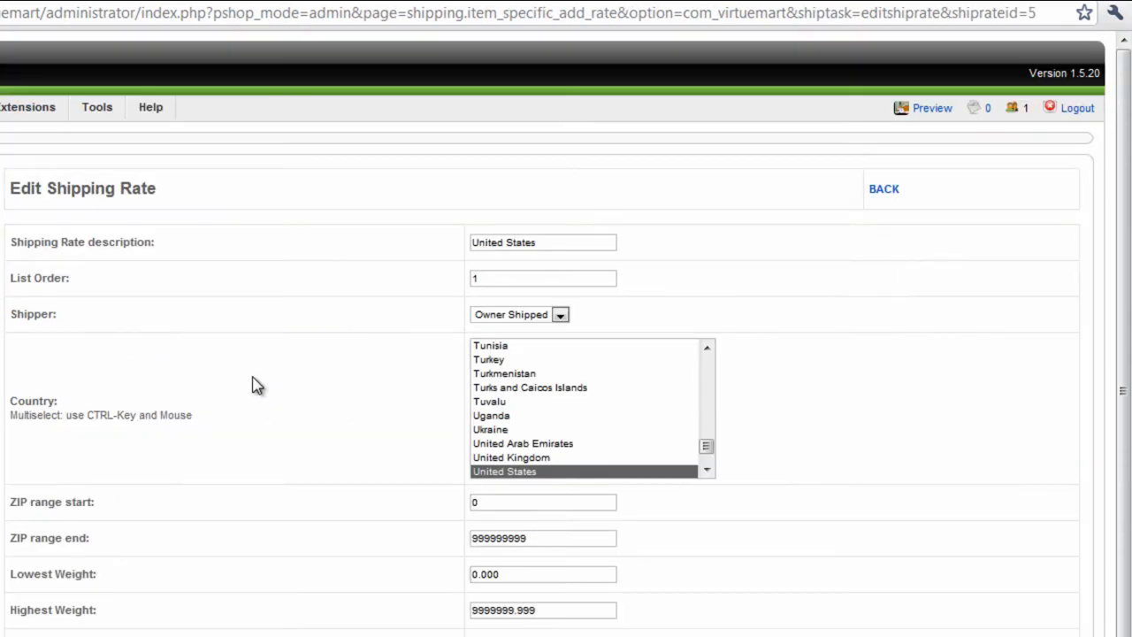
scroll(566, 354, down, 1)
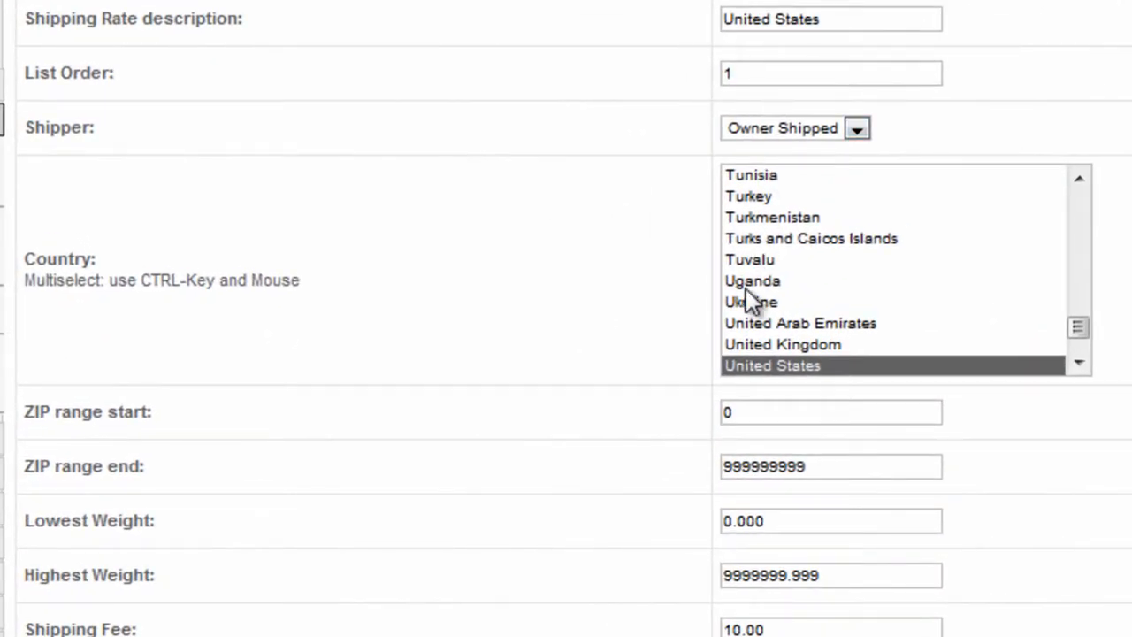
- Set the United States rate's ZIP range to start at 40000 and end at 50000, and update the rate
click(750, 414)
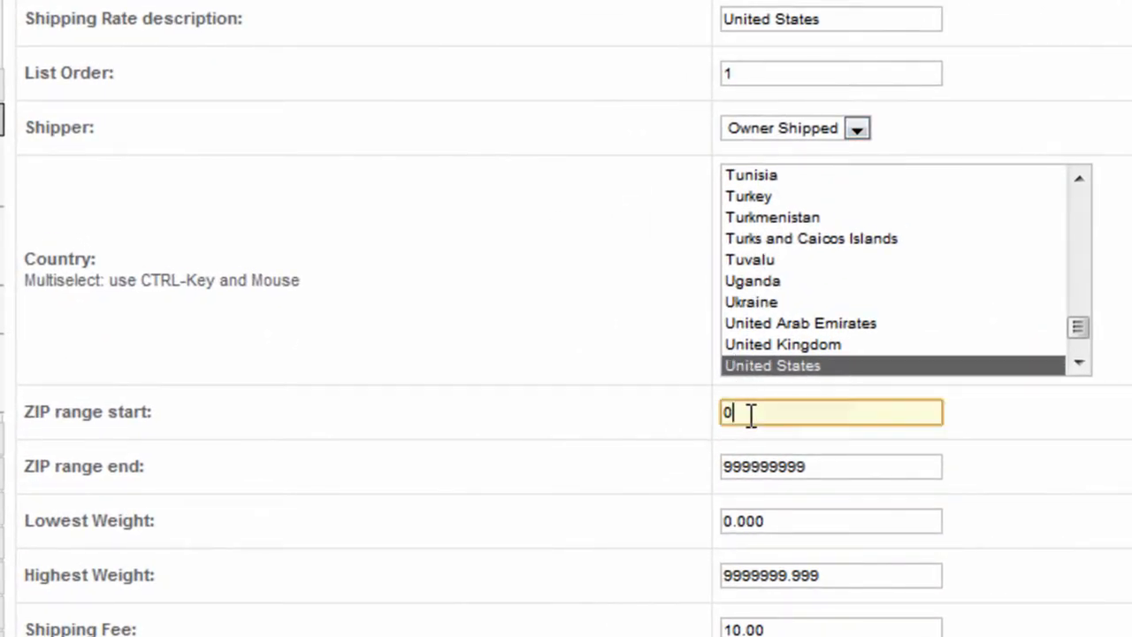
click(825, 466)
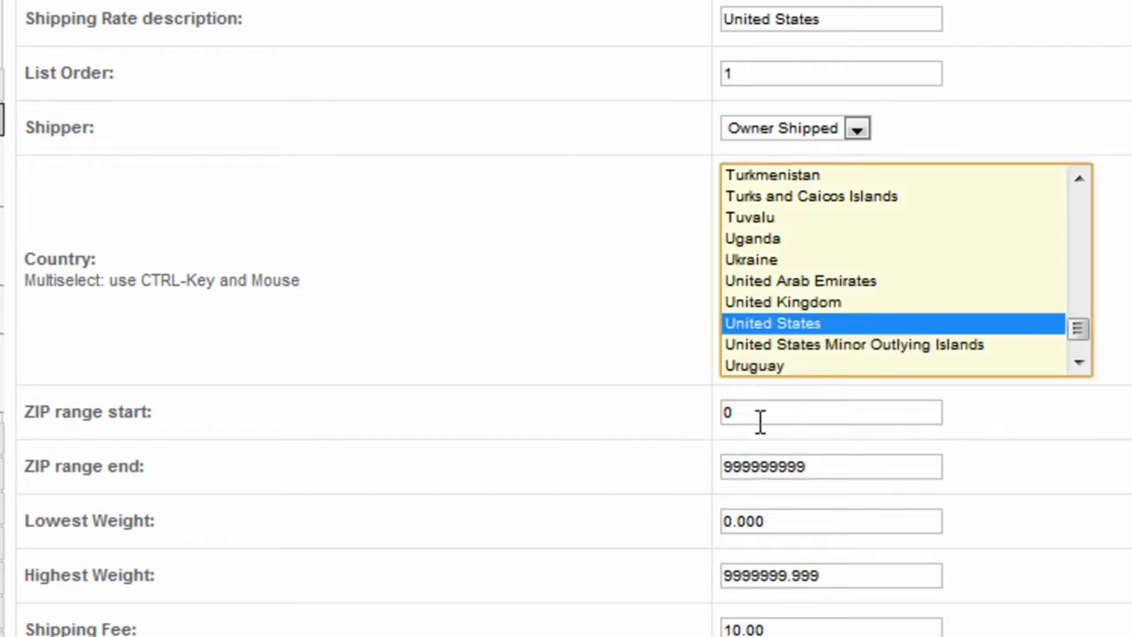
click(760, 421)
key(BackSpace)
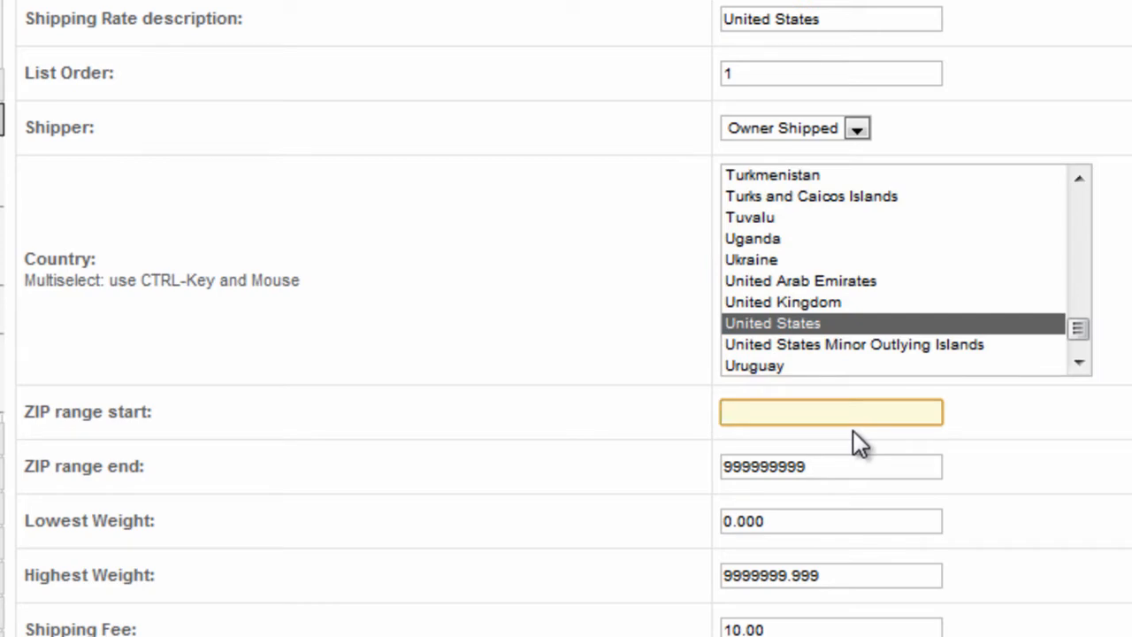
text(40000)
key(Tab)
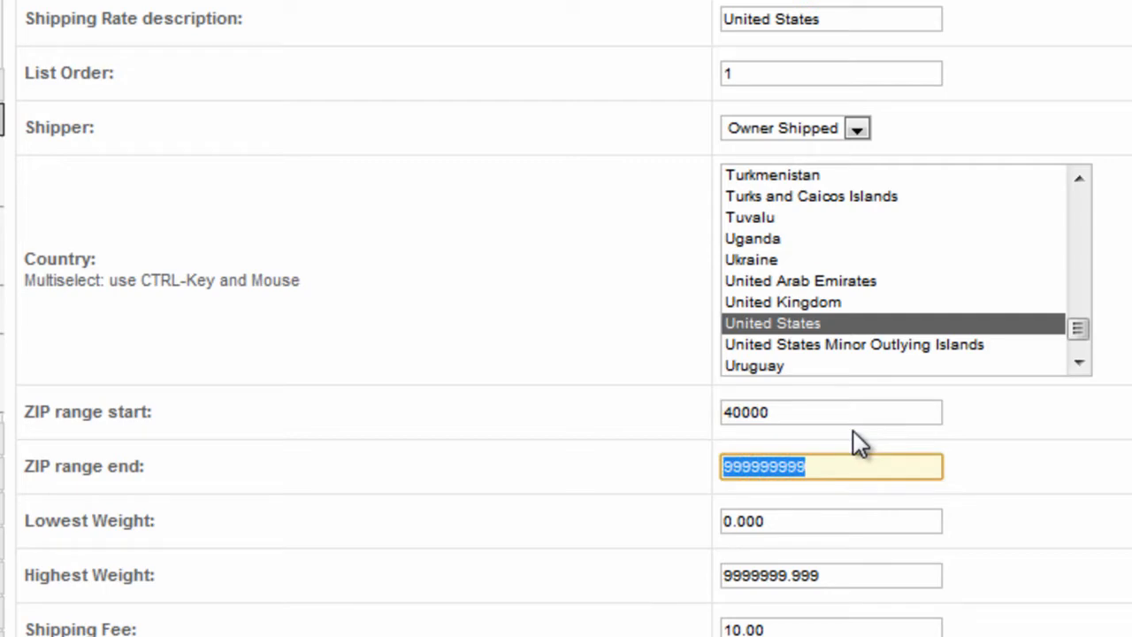
text(50000)
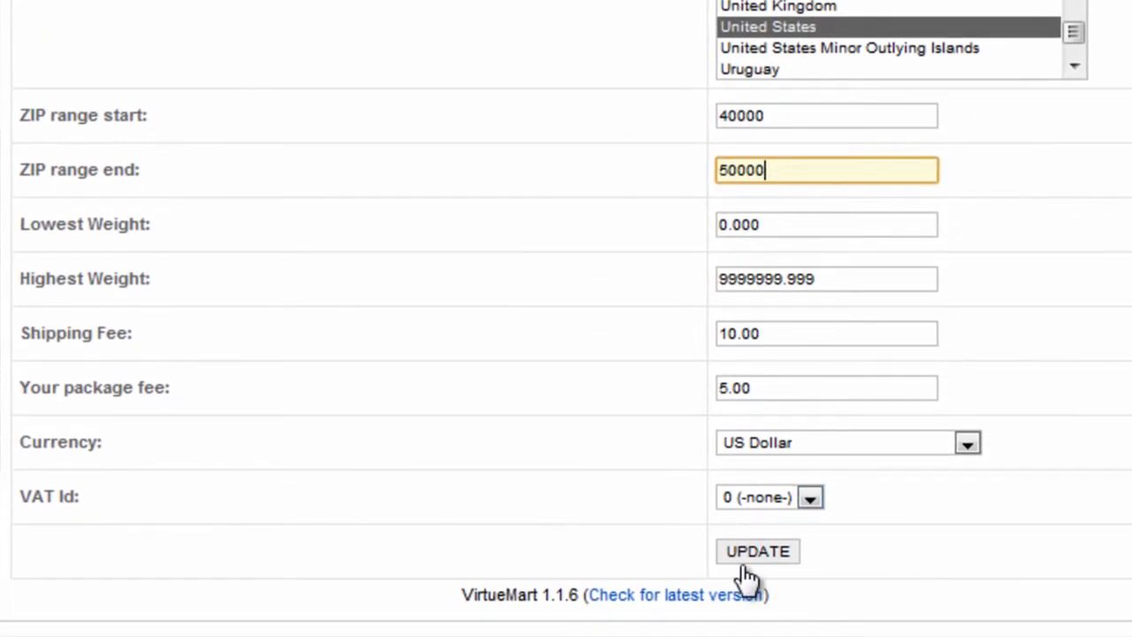
click(751, 557)
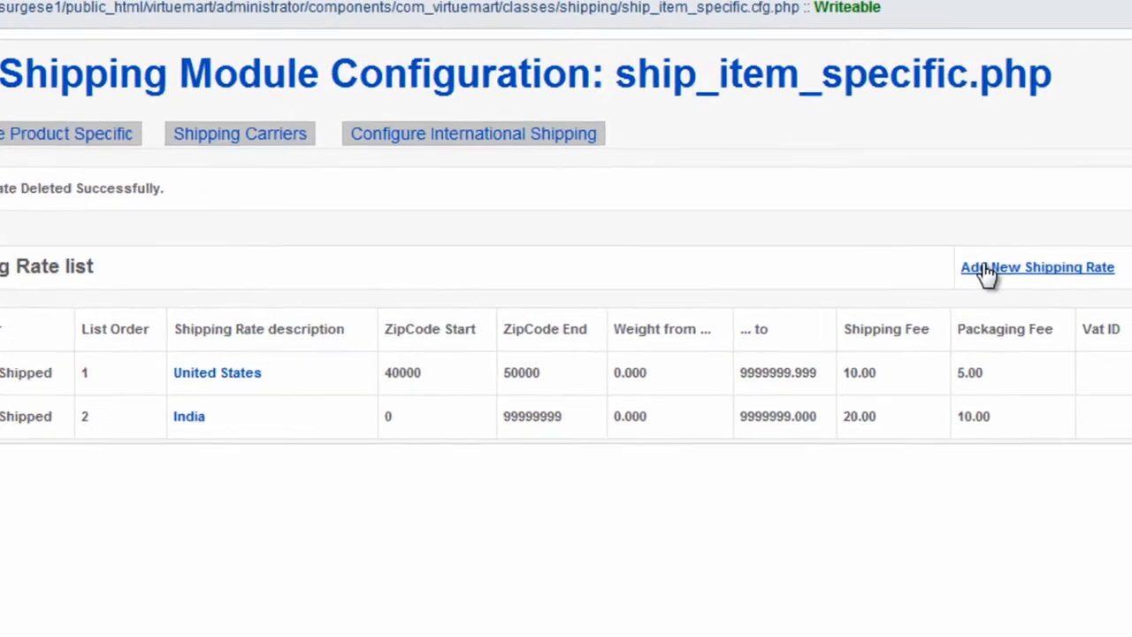
- Start a new shipping rate with the description United States 2 and list order 3
click(986, 269)
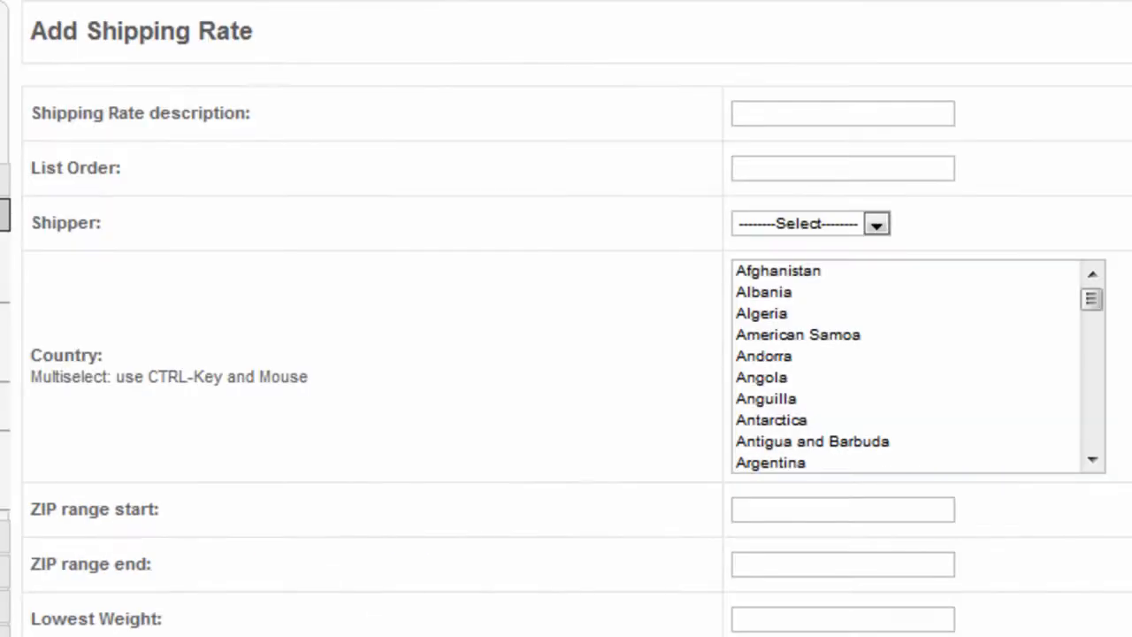
click(772, 115)
text(United)
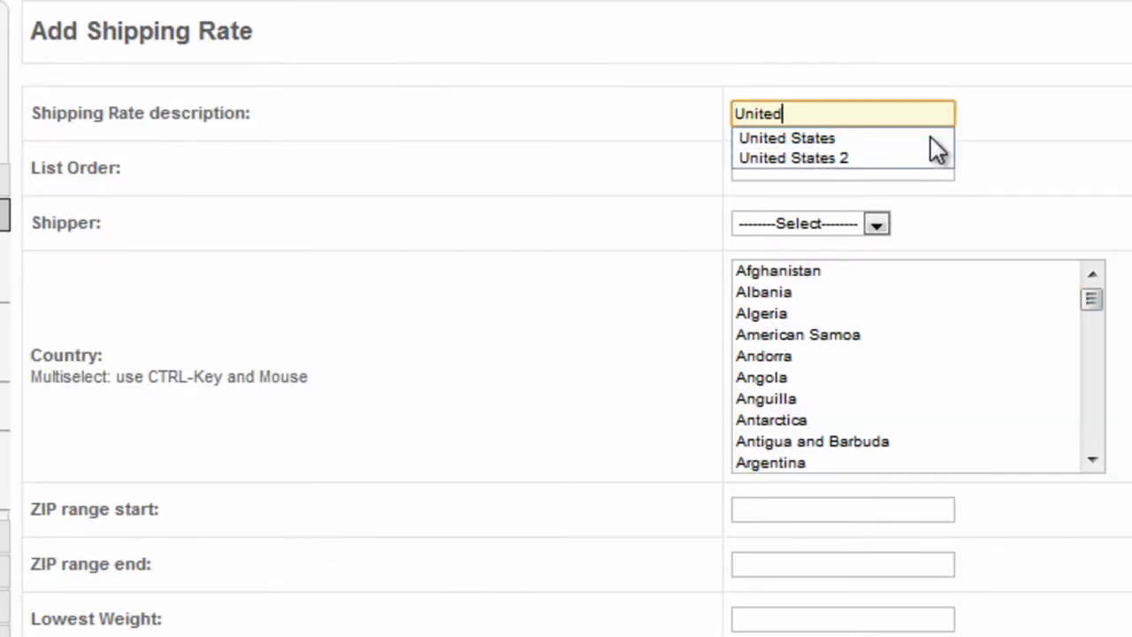
text( States 3)
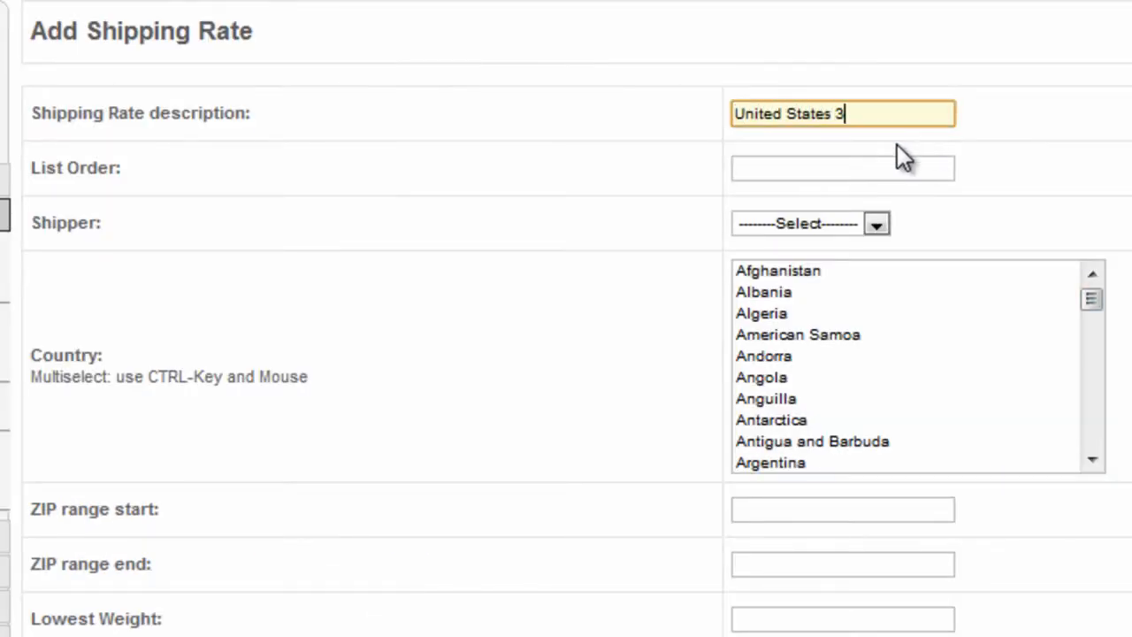
key(BackSpace)
text(2)
click(860, 167)
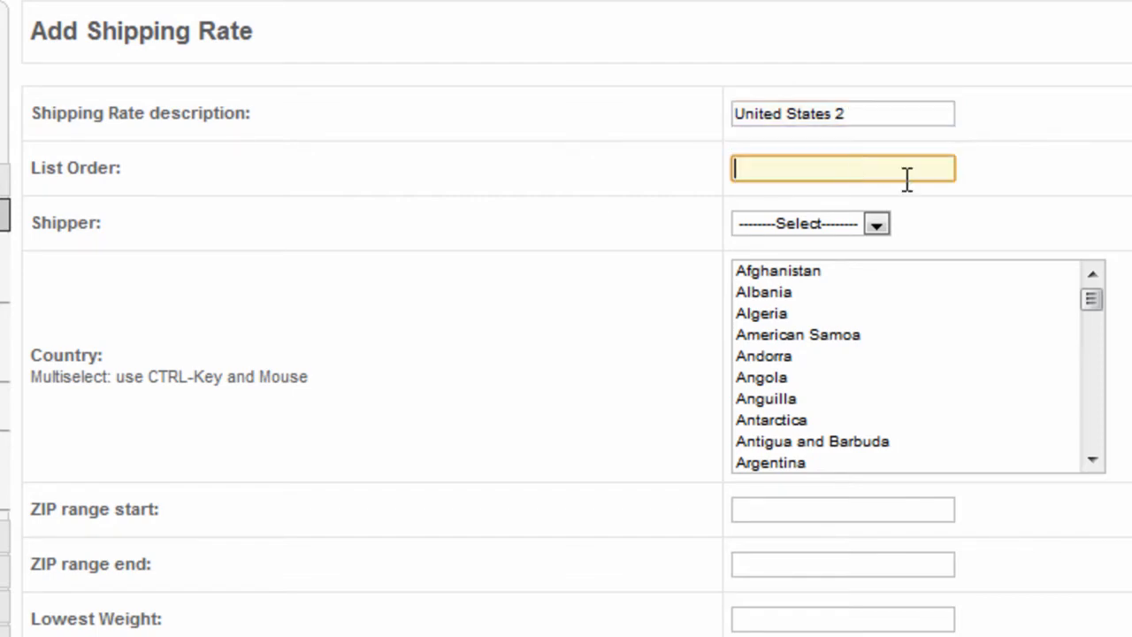
text(3)
- Set the new rate's shipper to Owner Shipped and its country to United States
click(875, 224)
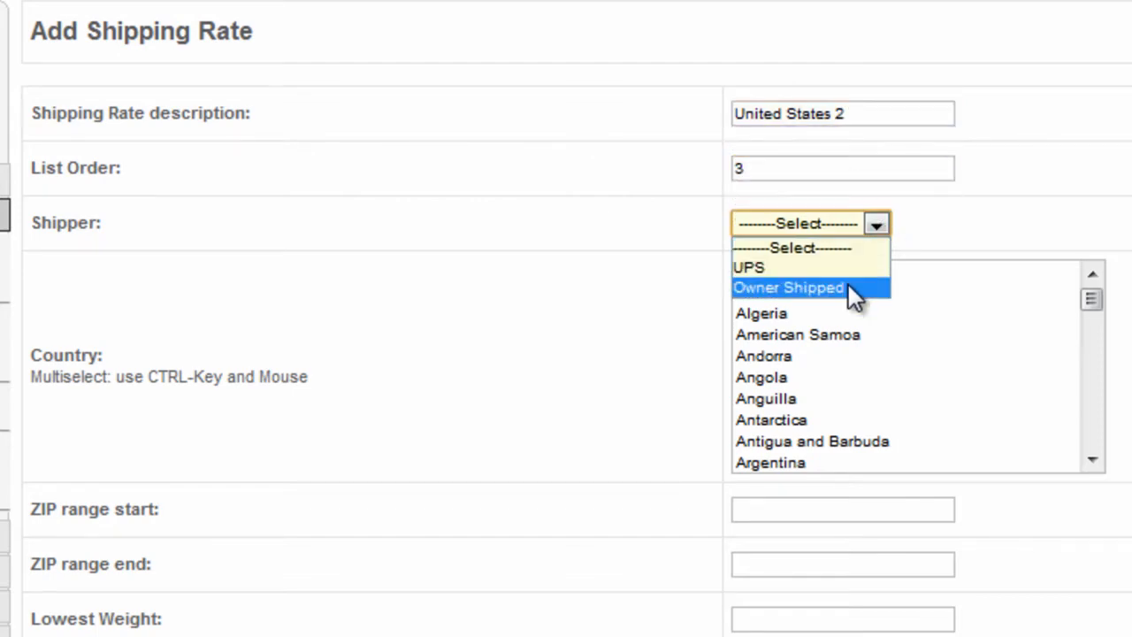
click(791, 285)
drag(1091, 299, 1091, 432)
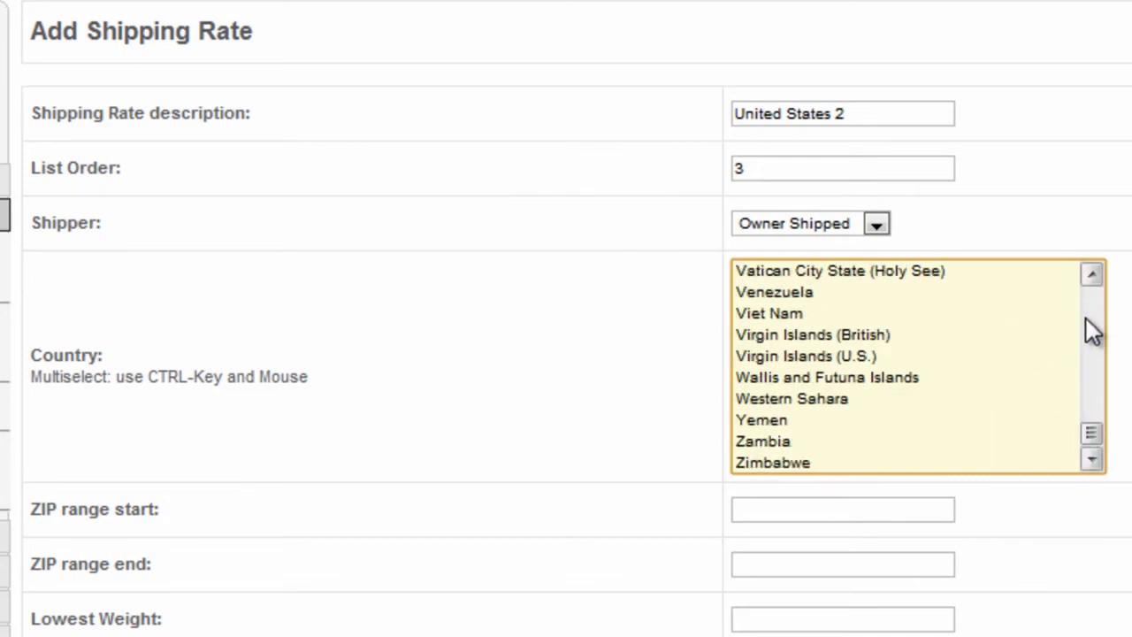
scroll(1091, 317, up, 1)
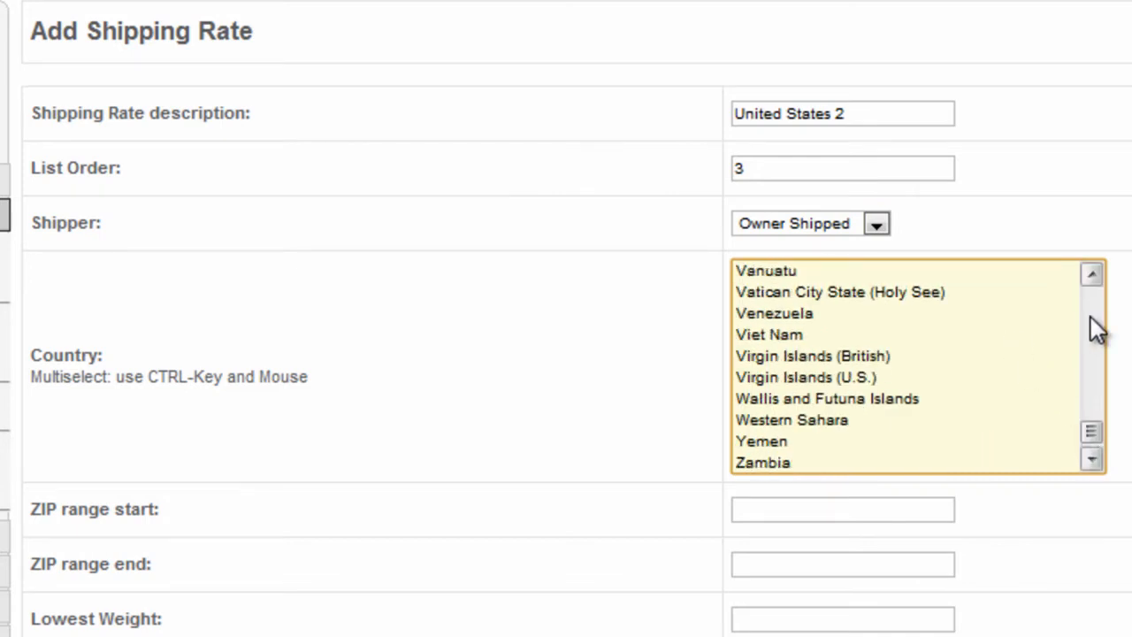
scroll(1091, 316, up, 1)
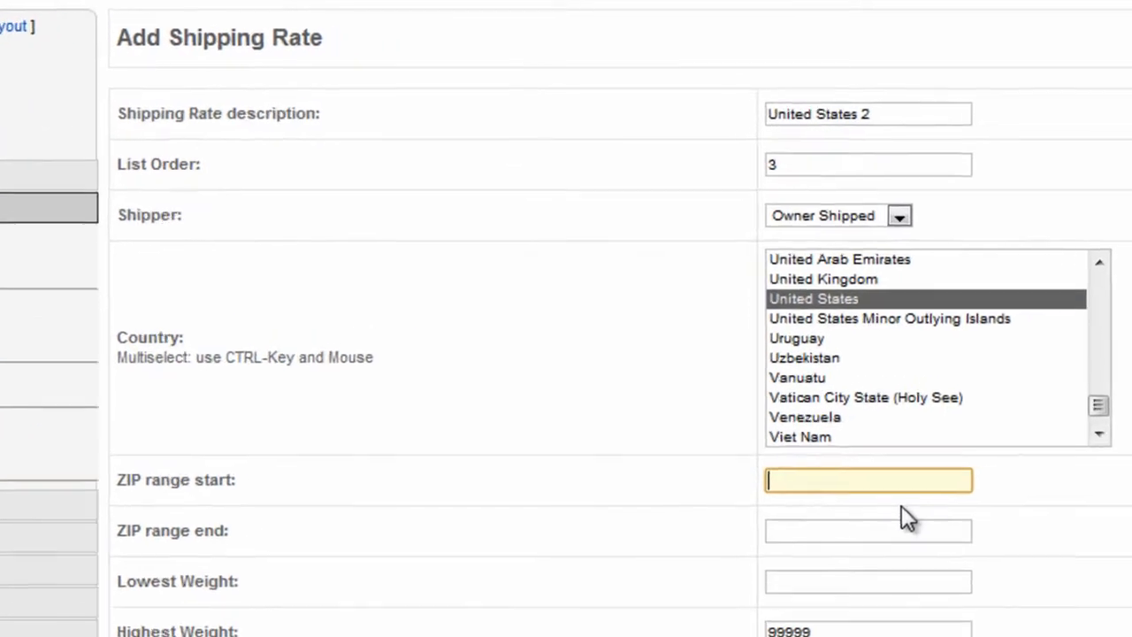
- Give the United States 2 rate a ZIP range of 50001 to 60000 and a lowest weight of 0
text(50)
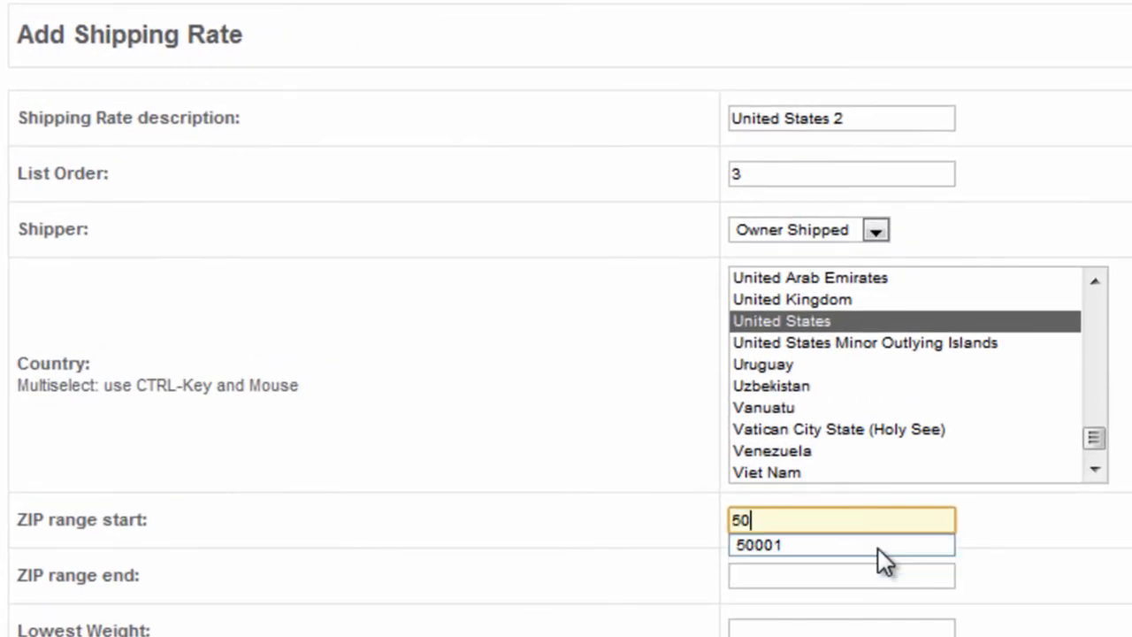
text(001)
click(782, 577)
text(600)
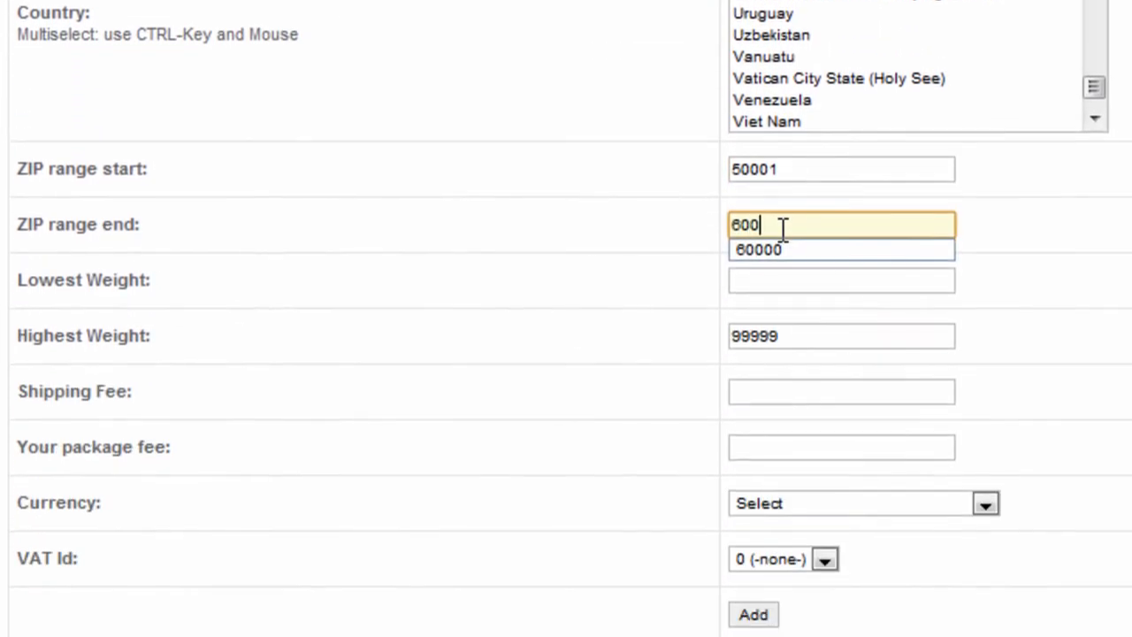
text(00)
click(771, 284)
text(0)
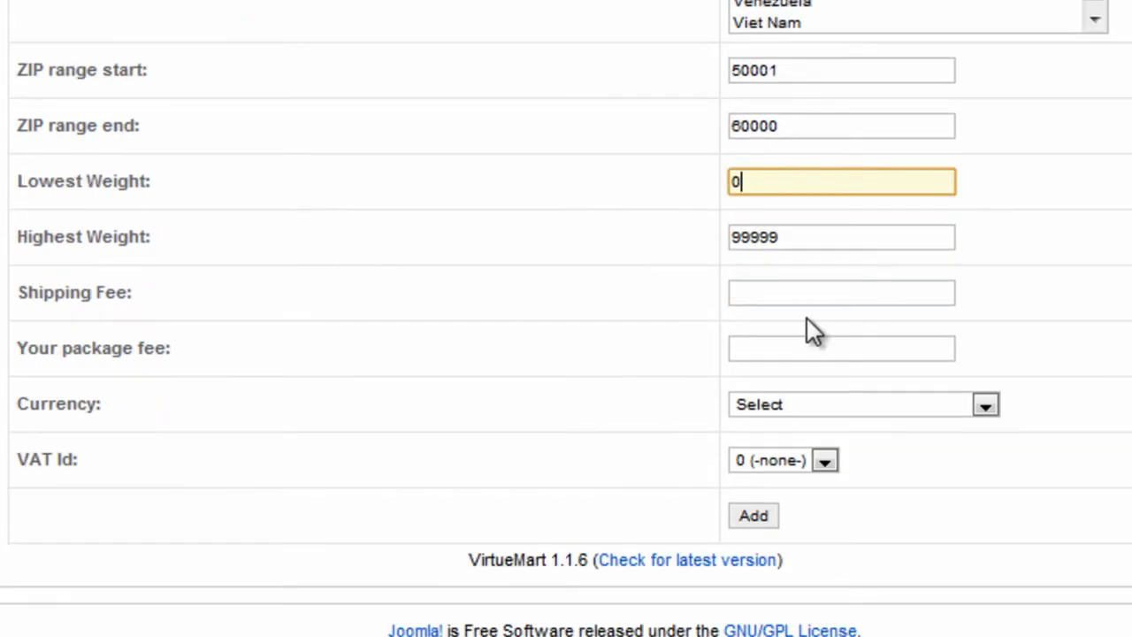
- Set the shipping fee to 15.00, package fee to 10.00 and currency to US Dollar, and add the rate
click(788, 293)
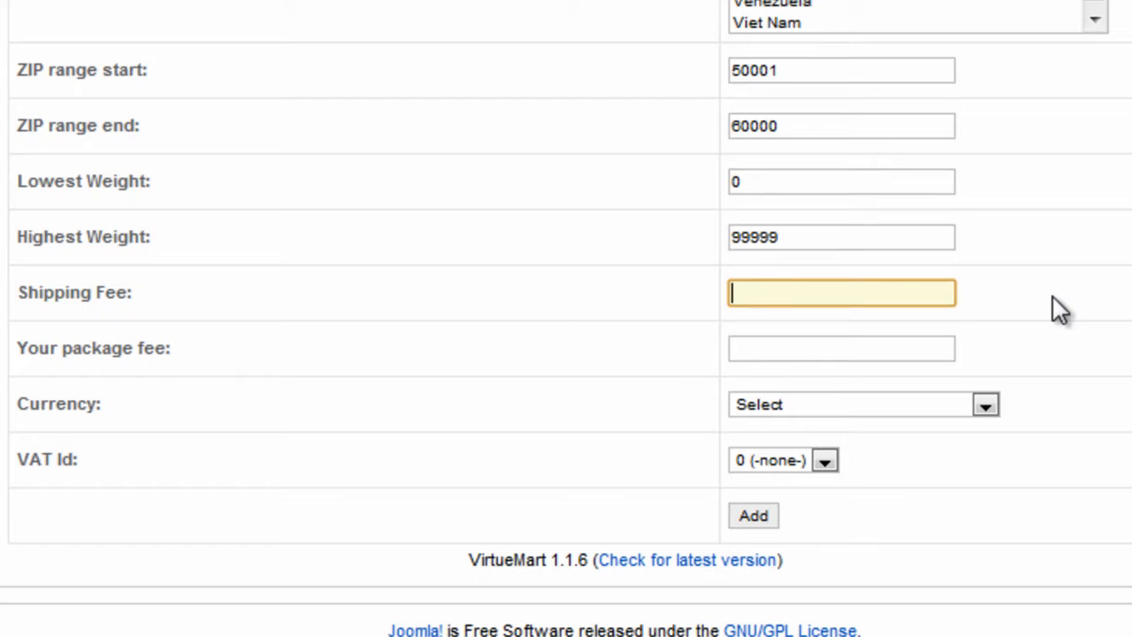
text(15.00)
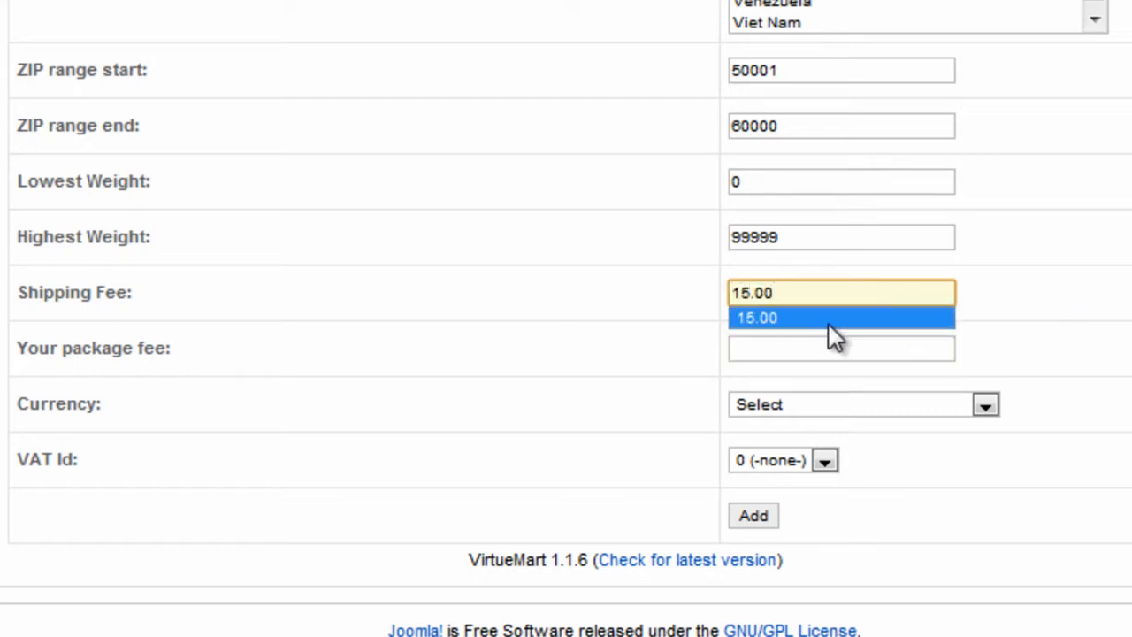
click(819, 347)
text(10.00)
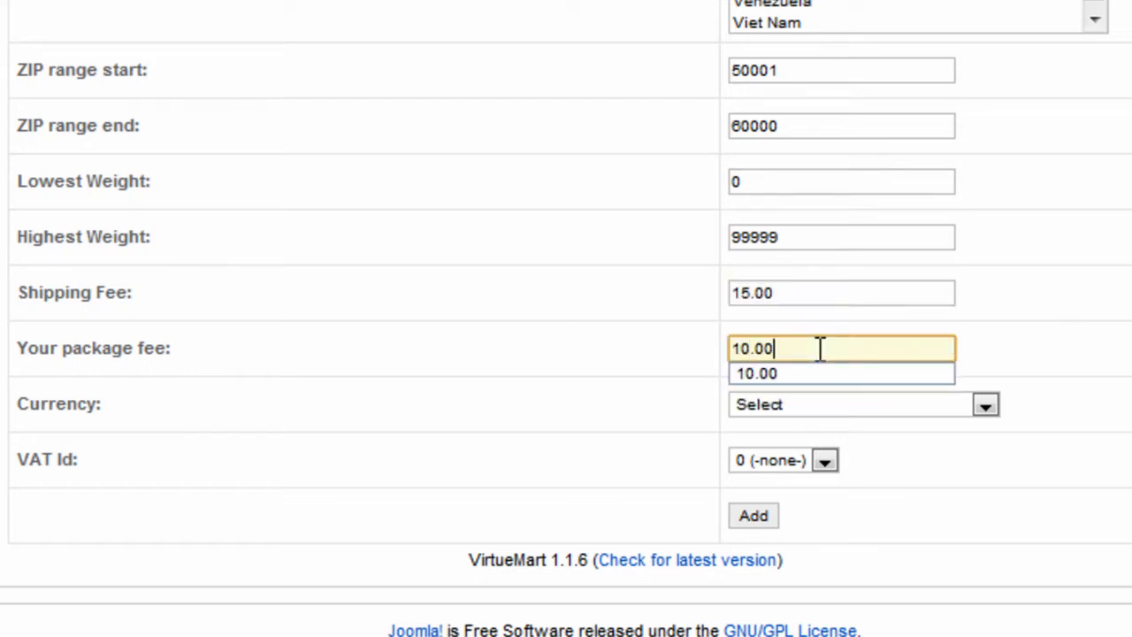
click(984, 404)
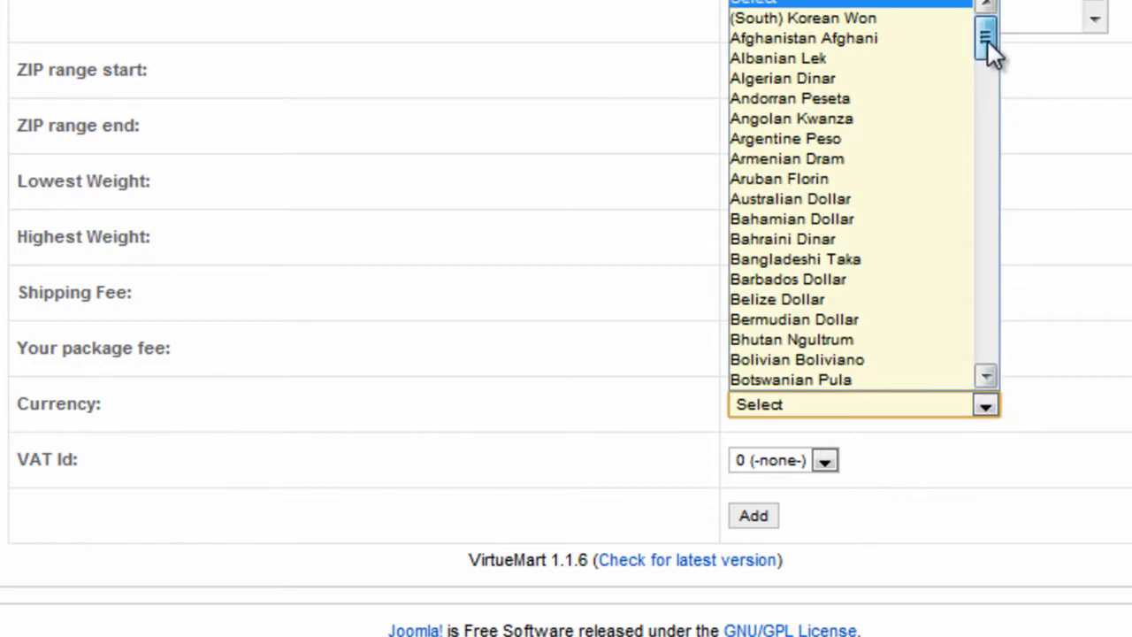
drag(987, 41, 978, 316)
click(866, 362)
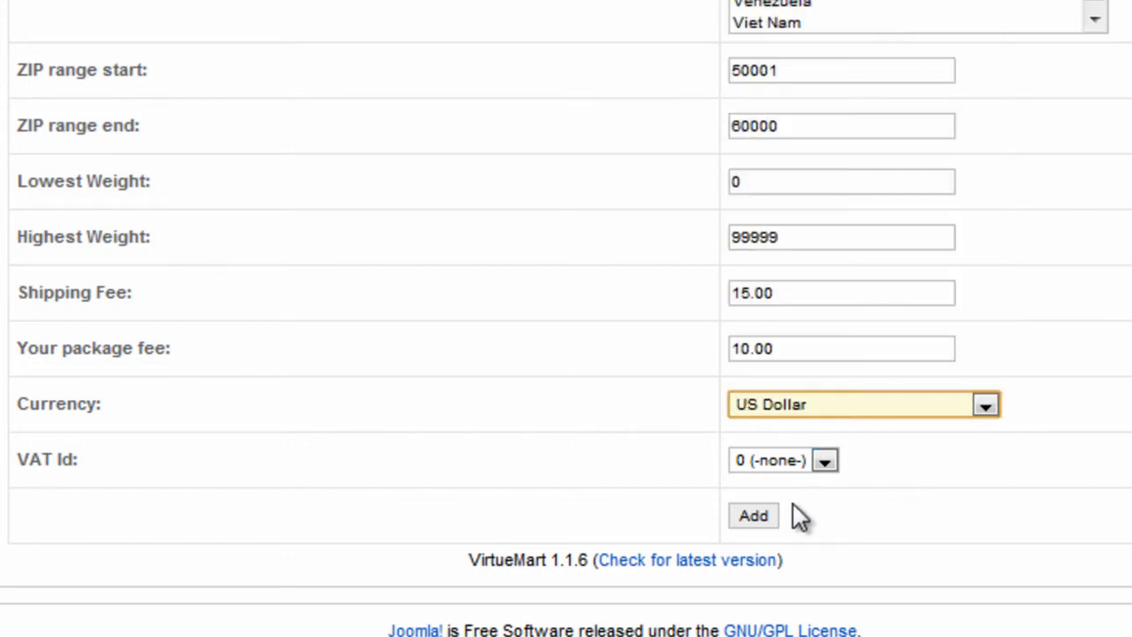
click(761, 520)
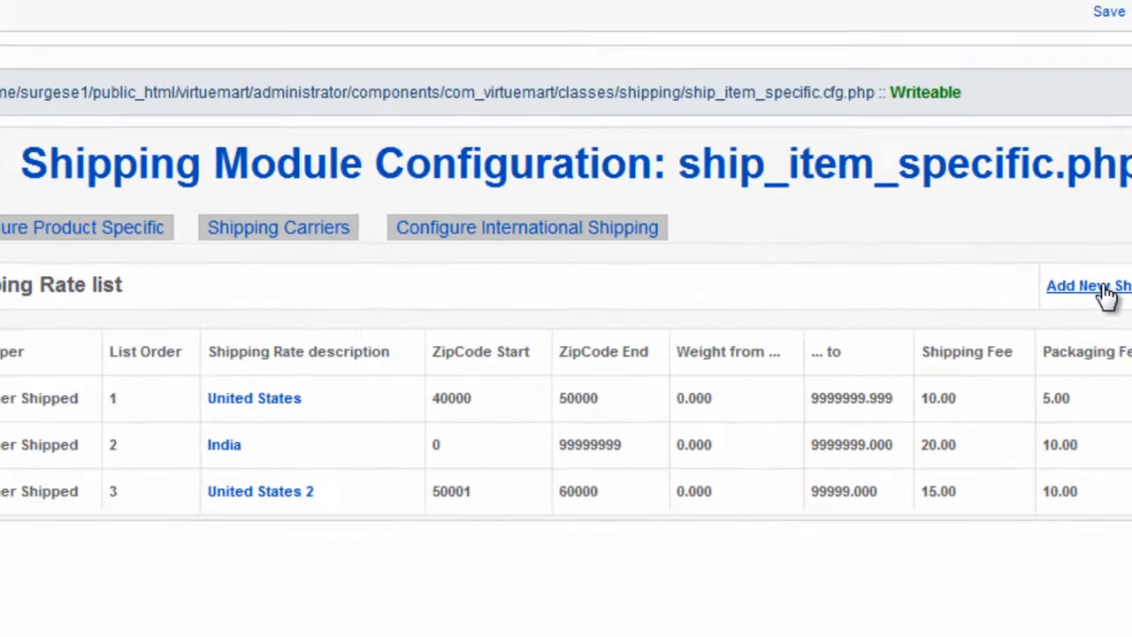
- Start another shipping rate with the description Netherlands and list order 4
click(936, 214)
click(649, 99)
text(Ne)
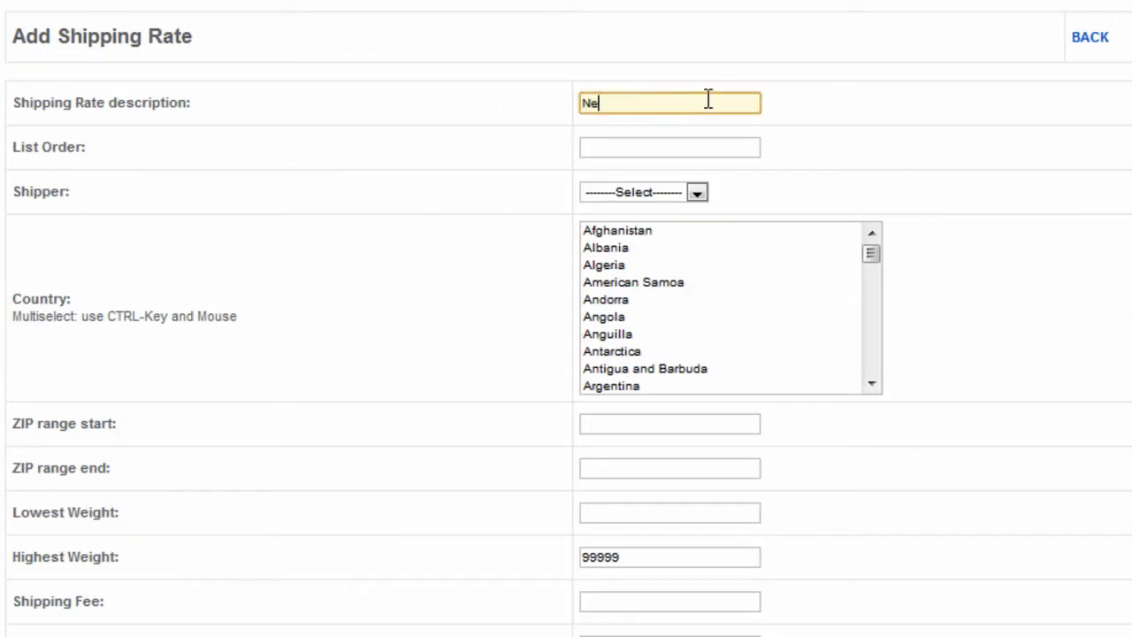
text(therlands)
click(585, 151)
text(4)
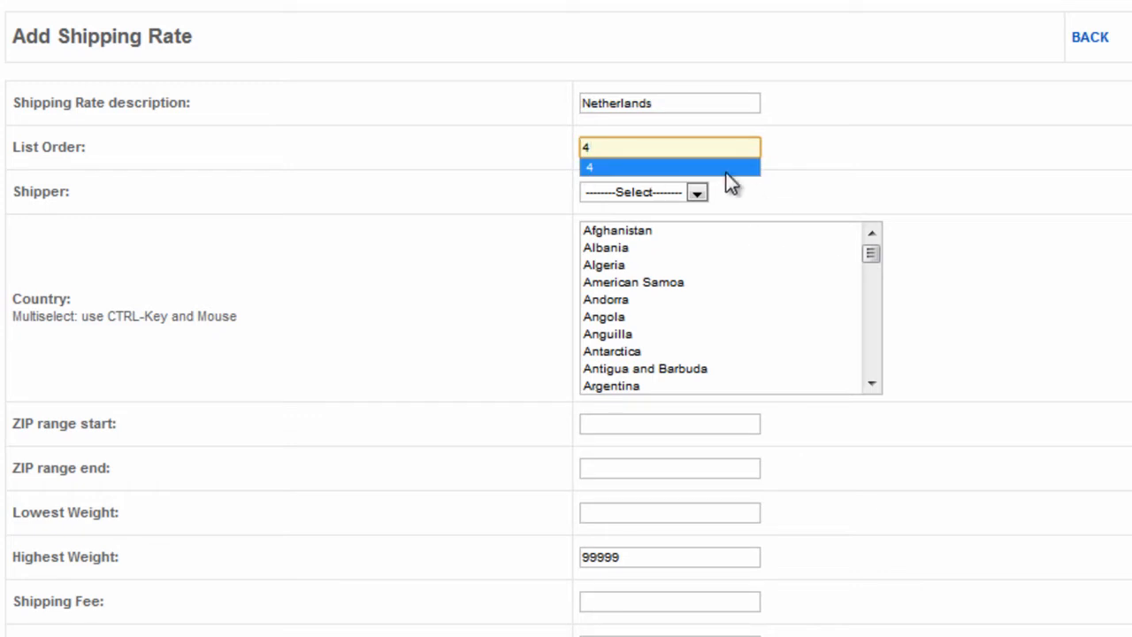
- Set the Netherlands rate's shipper to Owner Shipped and select Netherlands Antilles as its country
click(698, 193)
click(653, 237)
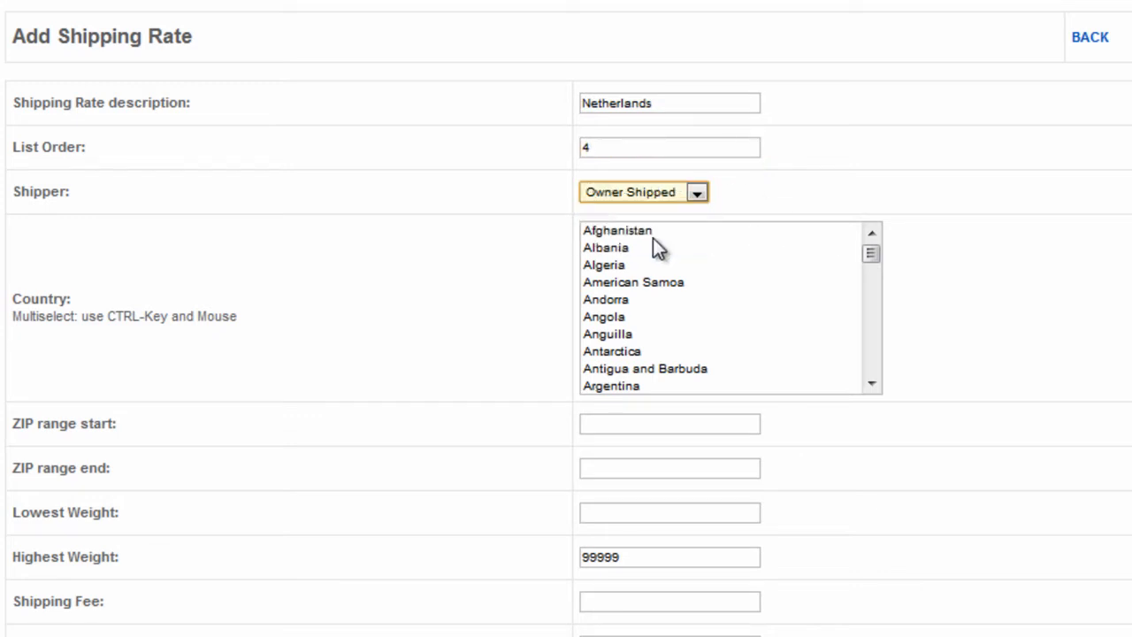
drag(869, 261, 869, 329)
click(709, 347)
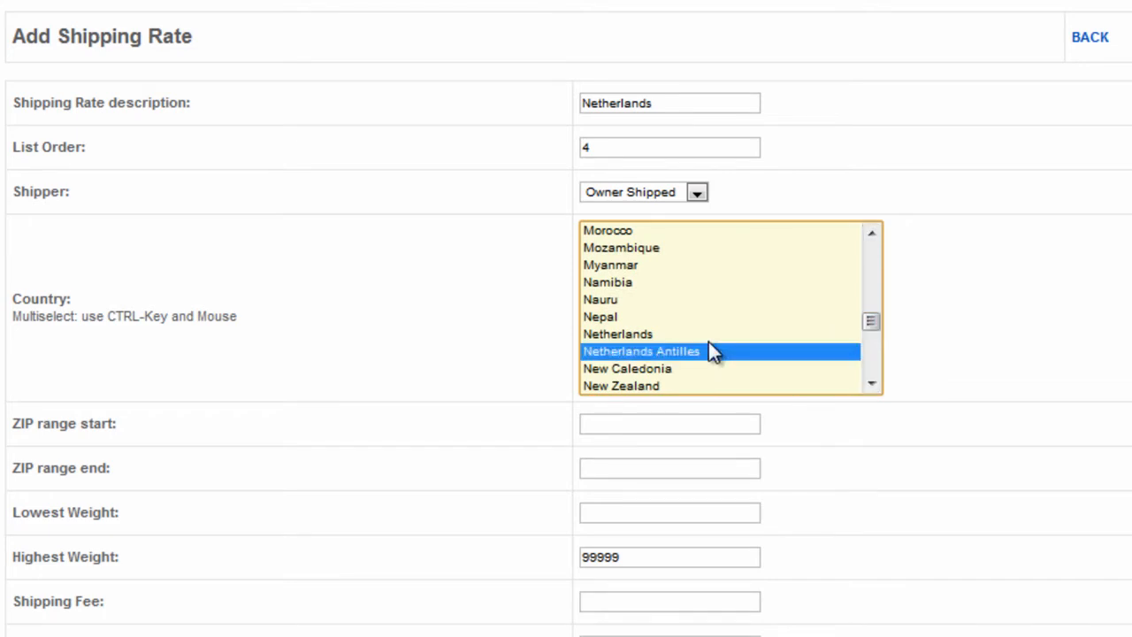
- Change the rate's country to Netherlands and enter a ZIP range of 1000AA to 2000BB
click(687, 336)
click(626, 428)
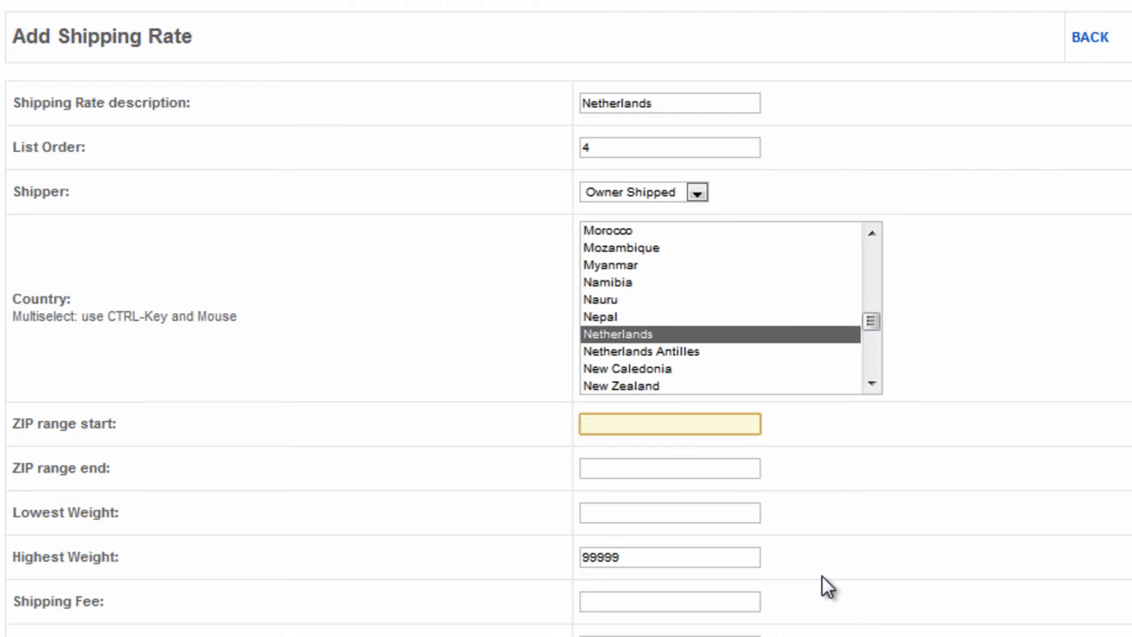
text(1000AA)
key(Tab)
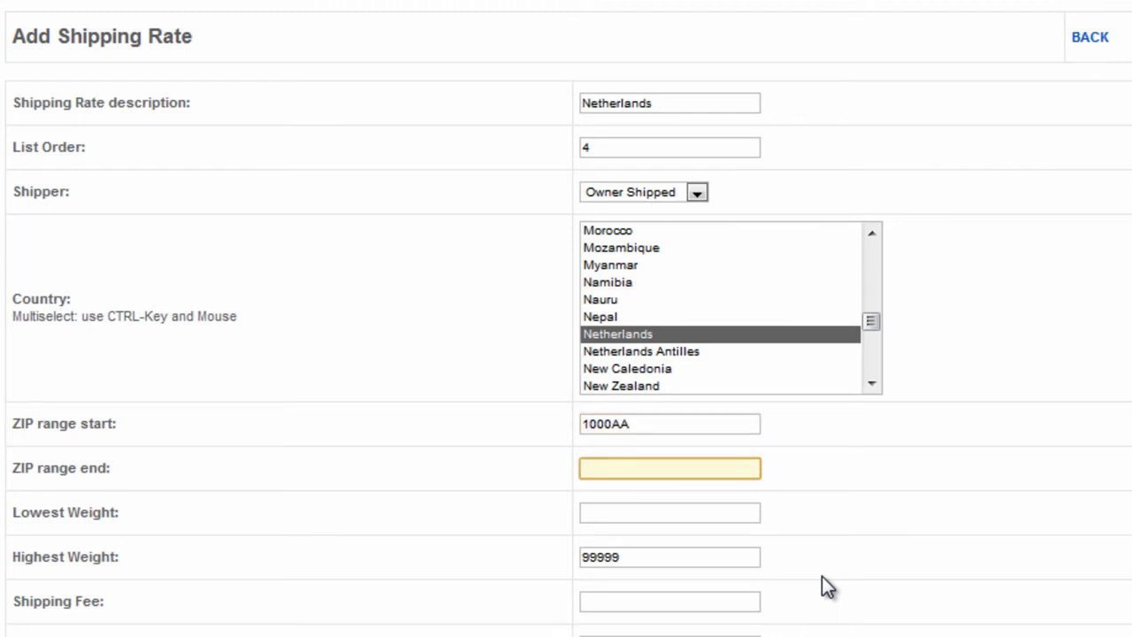
text(2000BB)
- Remove the letter suffixes from both ZIP range values, making the range 1000 to 2000
click(669, 426)
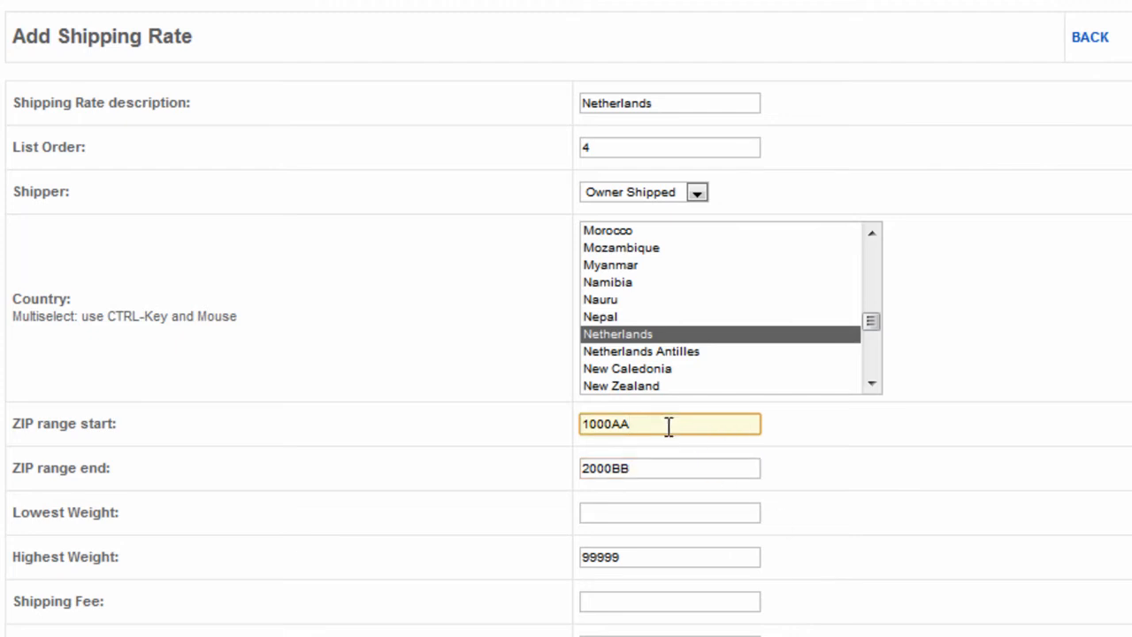
key(BackSpace)
key(BackSpace)
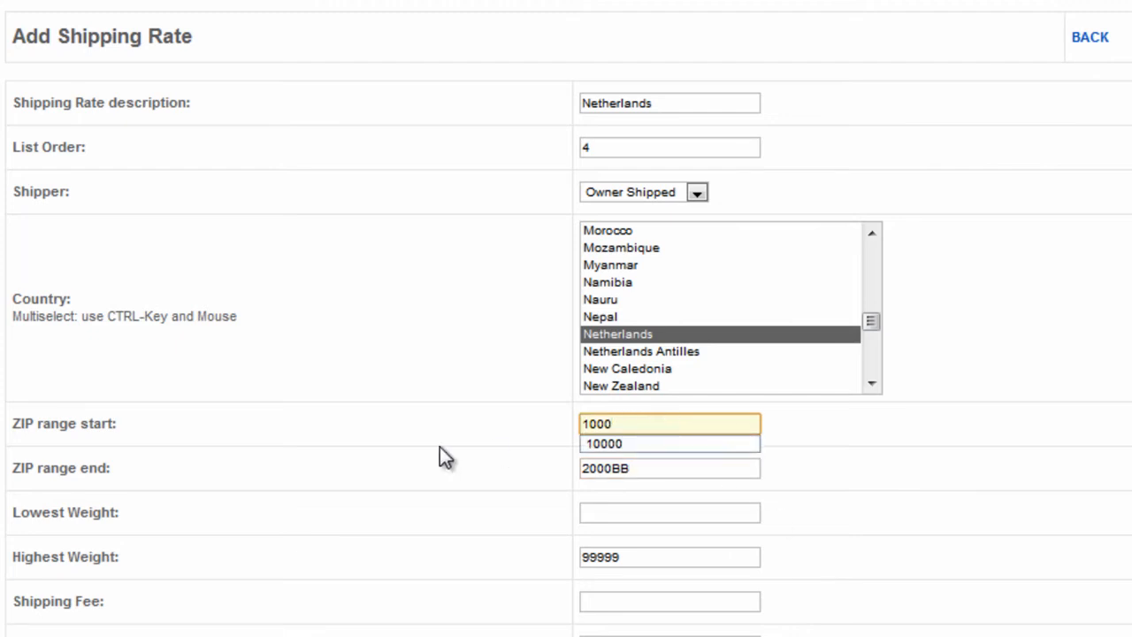
click(655, 470)
key(BackSpace)
key(BackSpace)
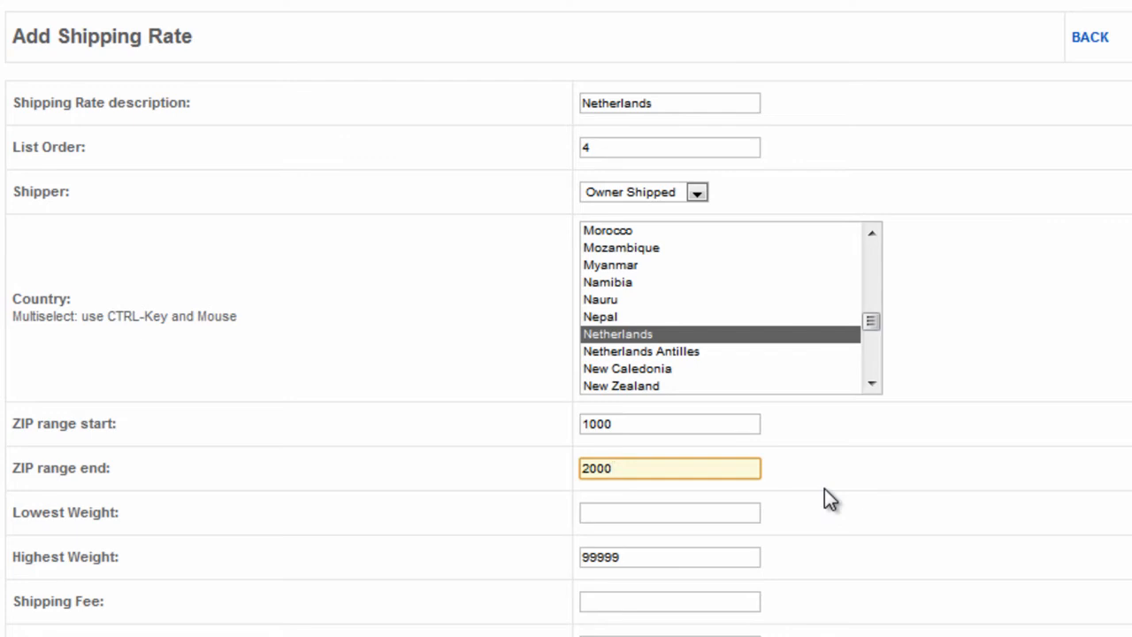
- Try the letter prefixes AV on the ZIP range start and BC on the ZIP range end, and remove them again
click(584, 423)
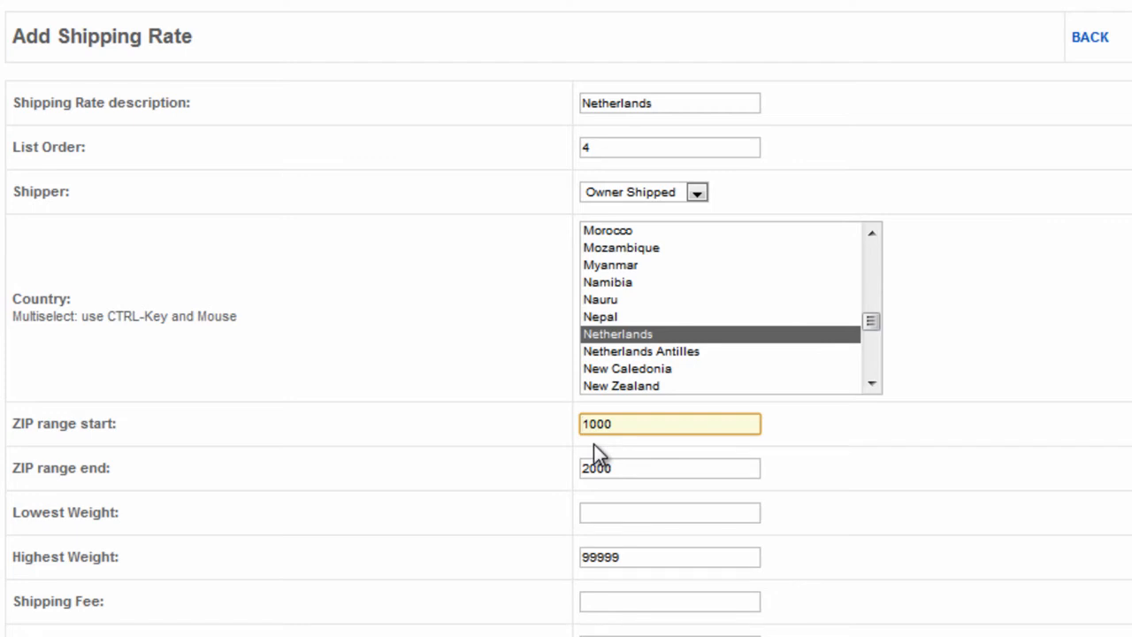
click(584, 462)
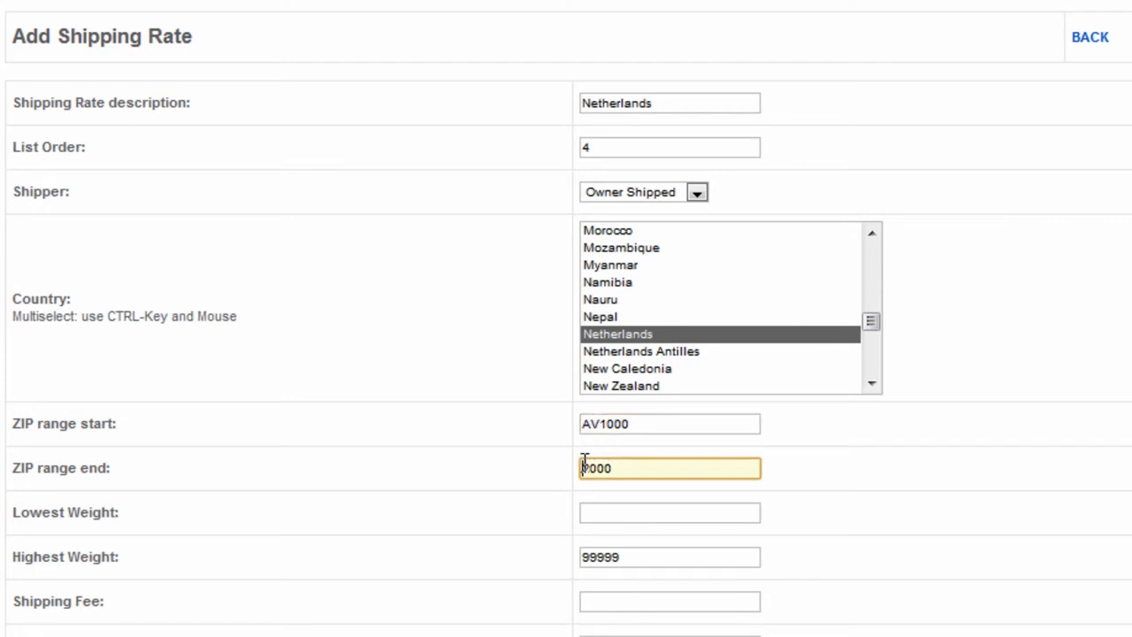
text(BC)
key(Home)
key(Delete)
key(Delete)
click(600, 422)
key(BackSpace)
key(BackSpace)
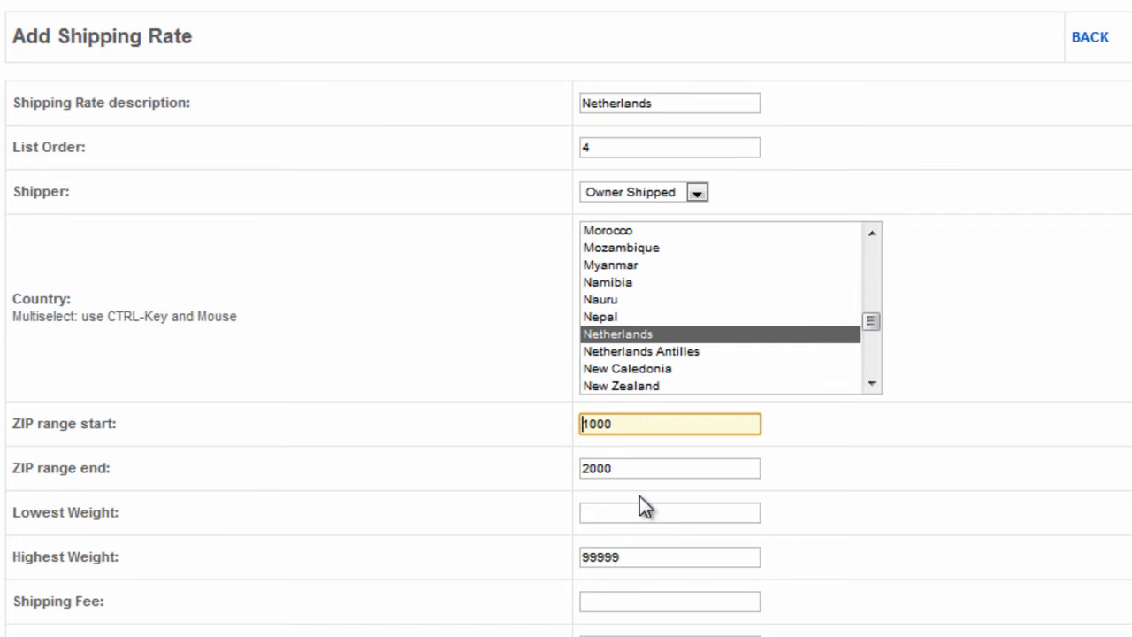
click(625, 424)
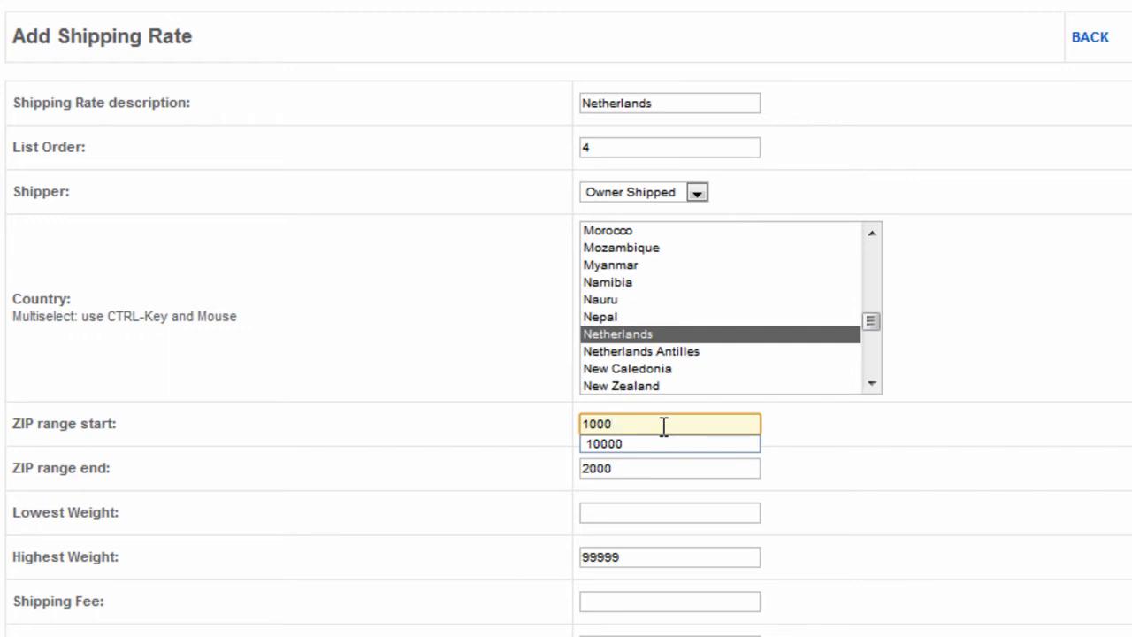
click(946, 480)
- Set the lowest weight to 0 and both the shipping fee and the package fee to 15.00
click(585, 515)
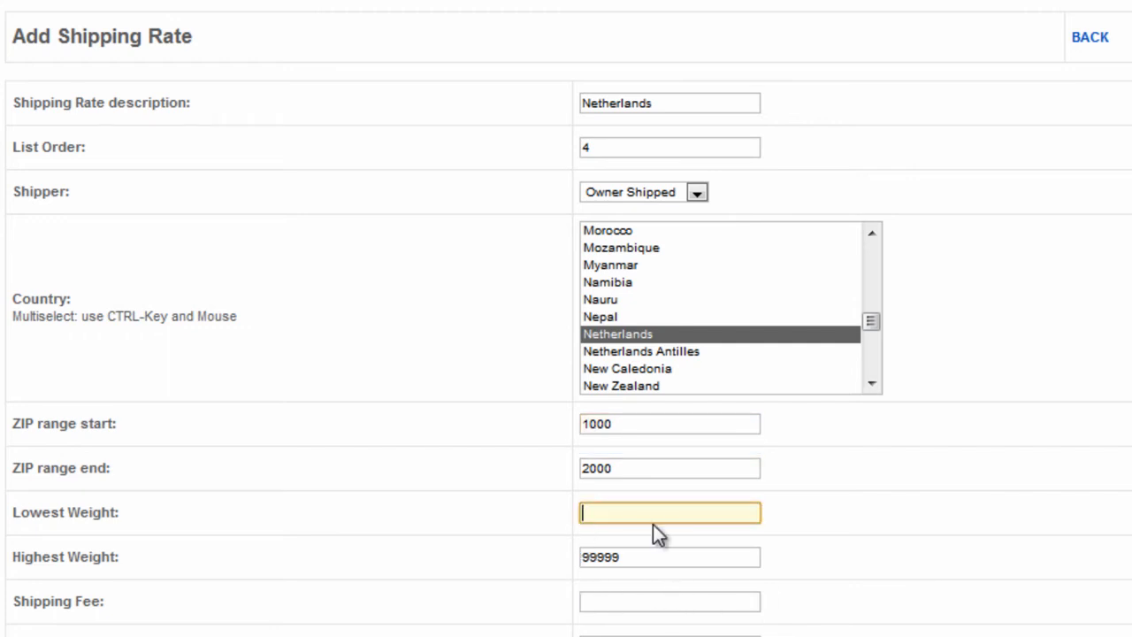
text(0)
click(607, 599)
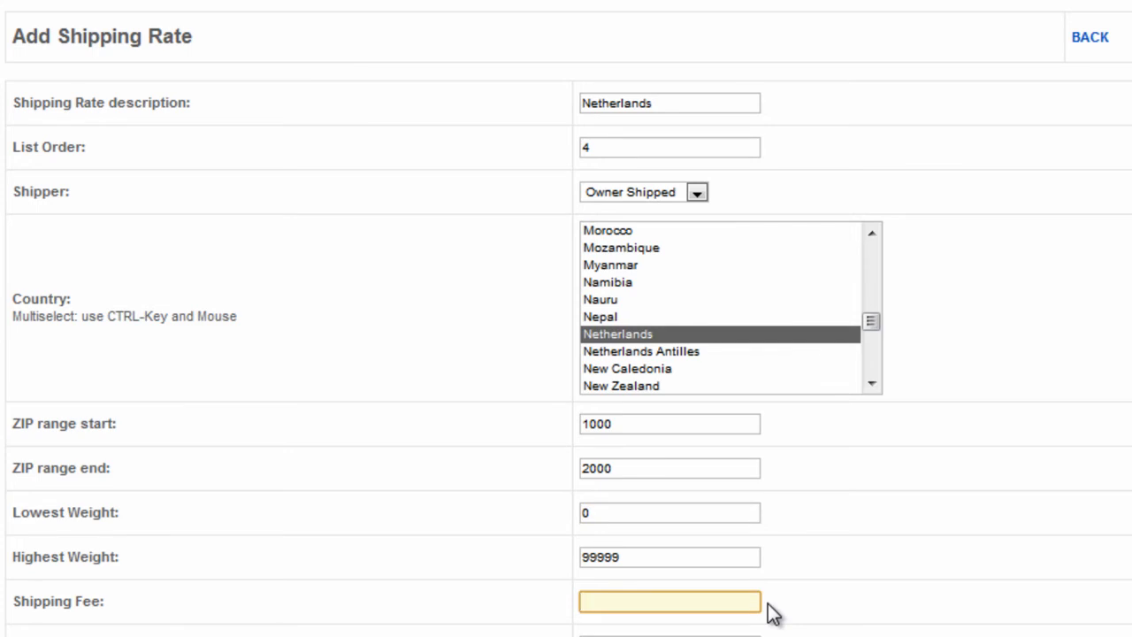
text(15.00)
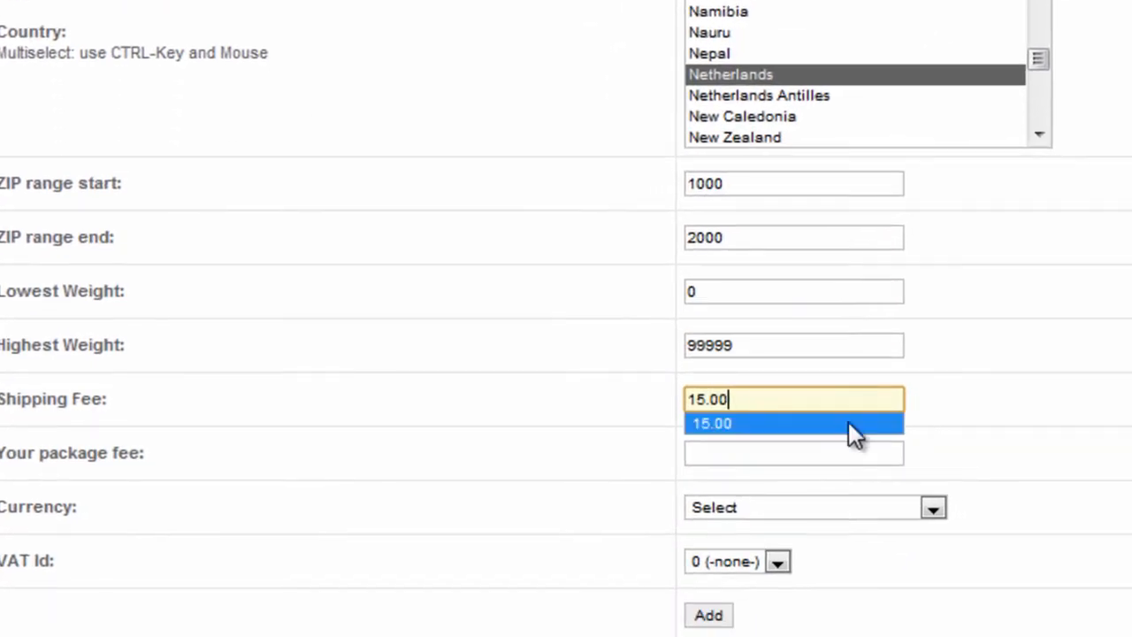
click(735, 454)
text(15.00)
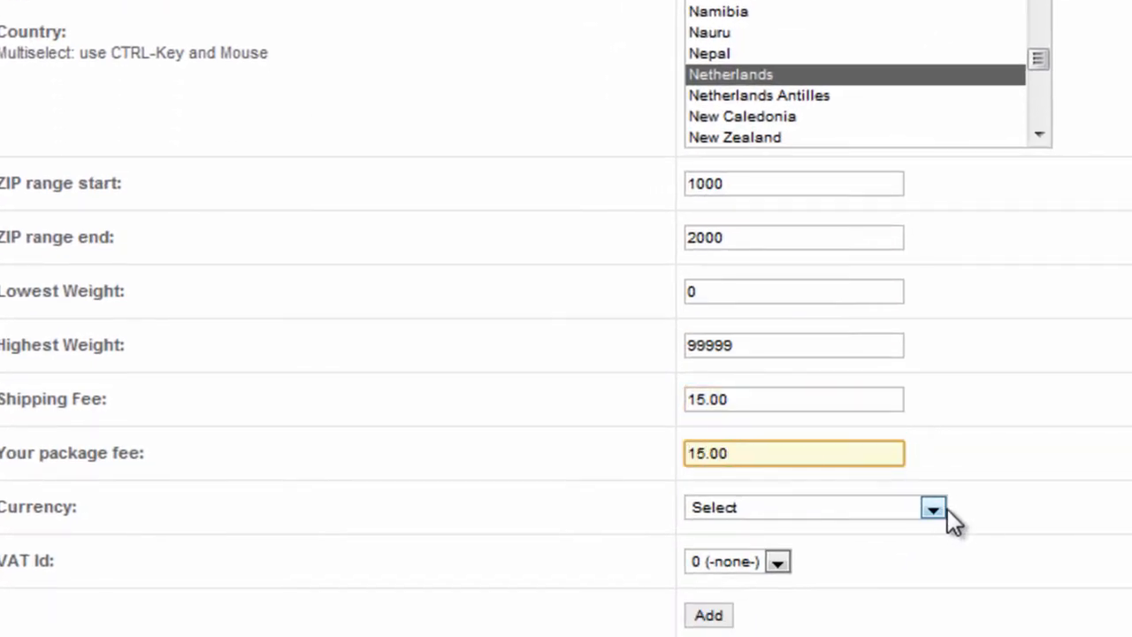
- Select US Dollar as the rate's currency and add the Netherlands shipping rate
click(935, 509)
drag(937, 146, 939, 451)
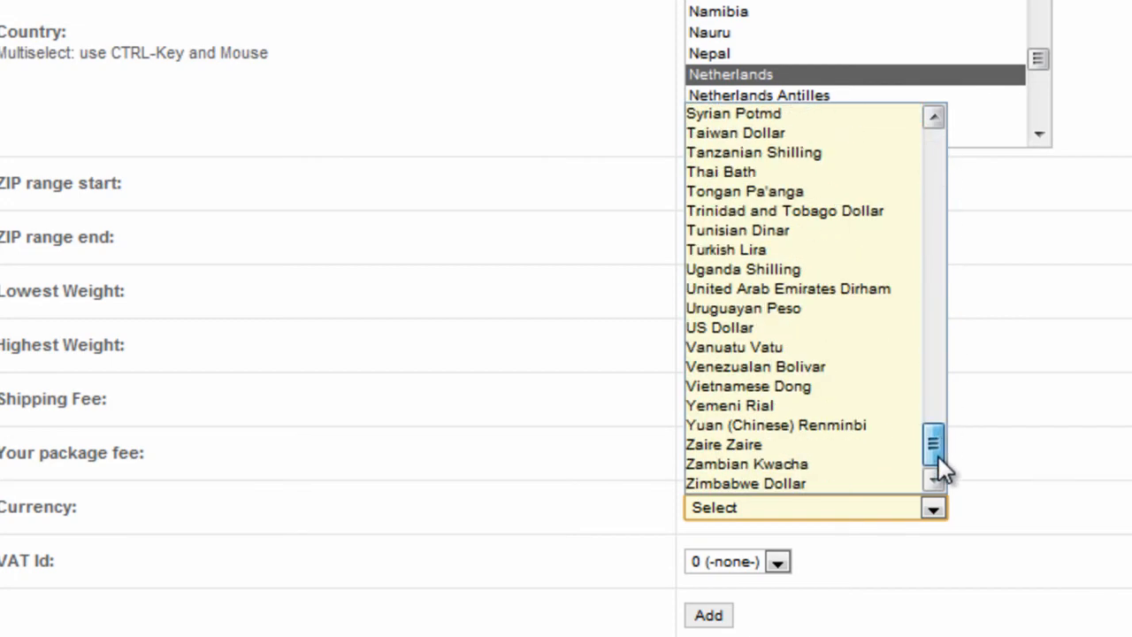
click(845, 329)
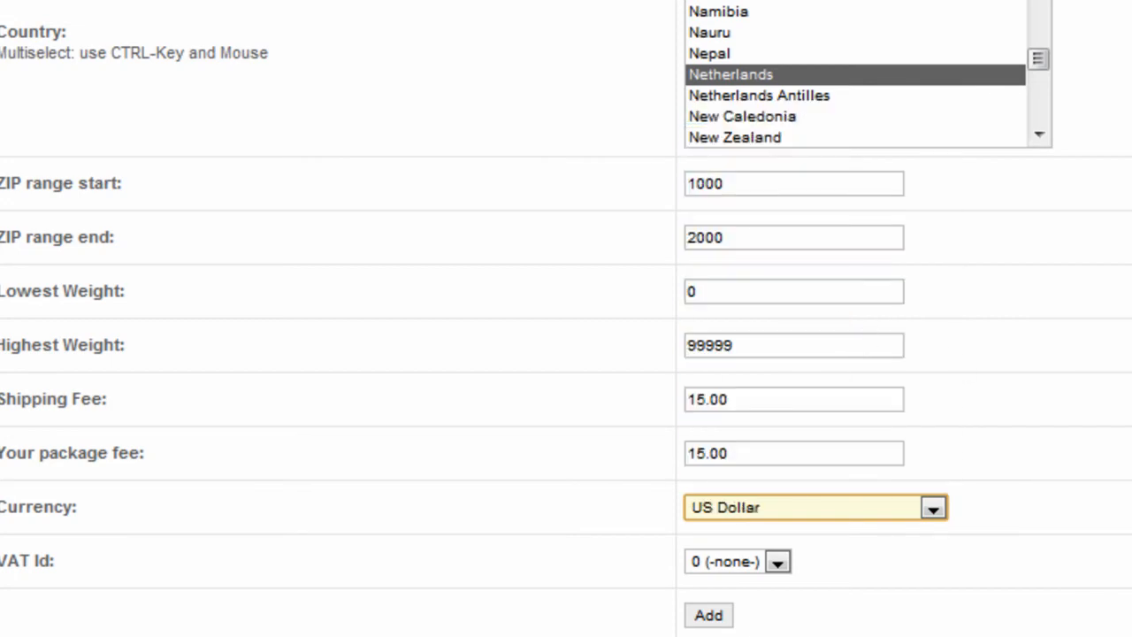
scroll(566, 319, down, 2)
click(705, 522)
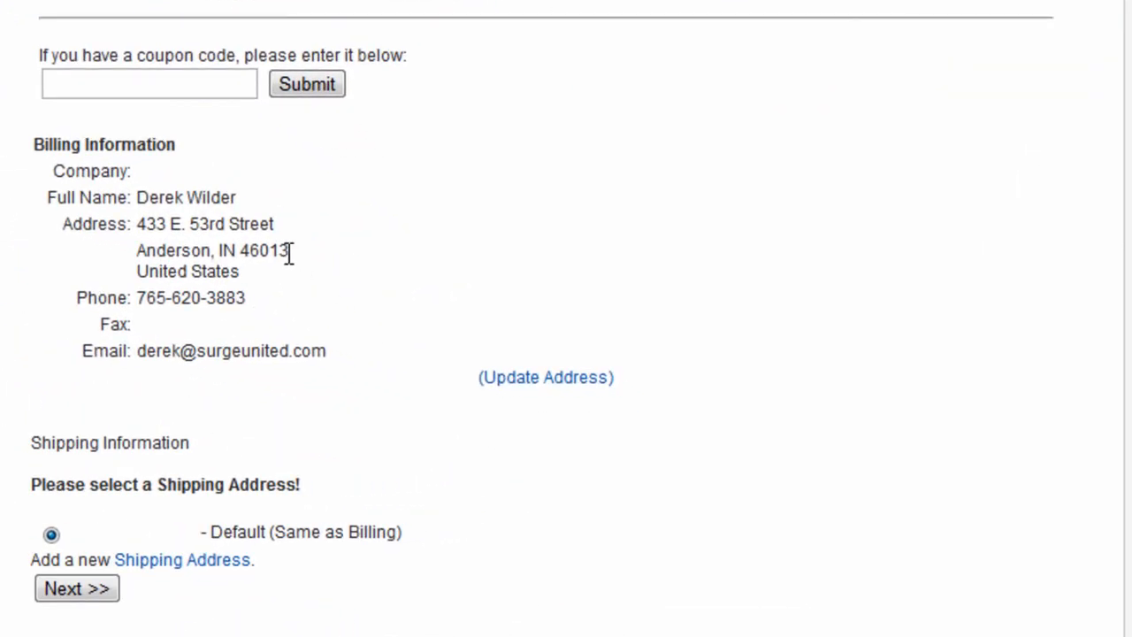
- Check the ZIP code in the checkout's billing information and continue with the default address to examine the calculated shipping rate
drag(289, 253, 242, 253)
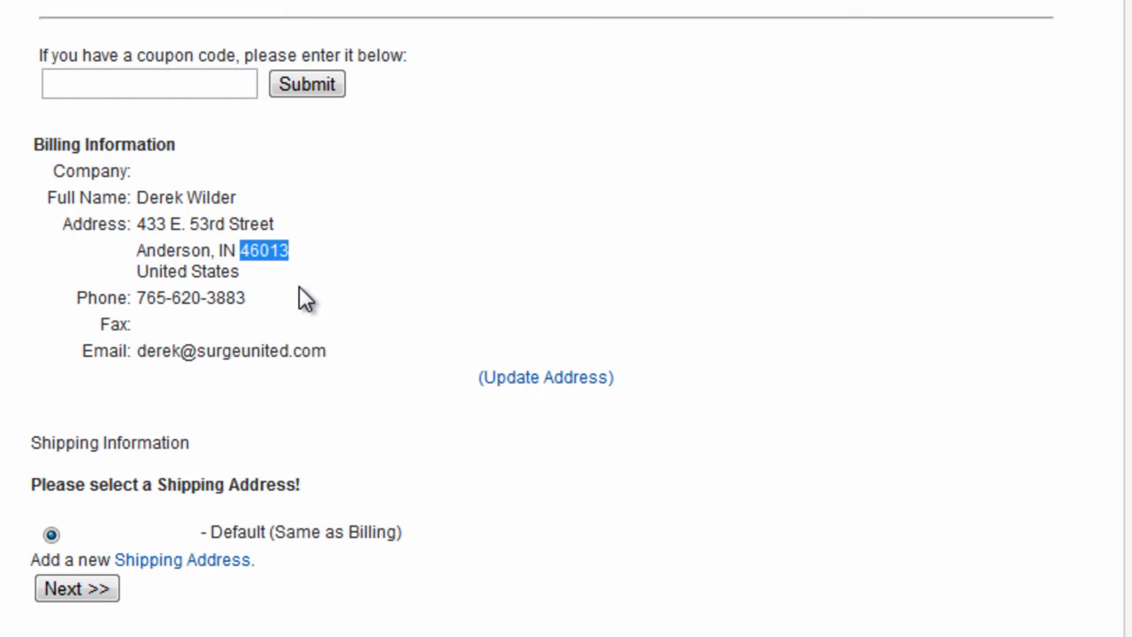
click(362, 298)
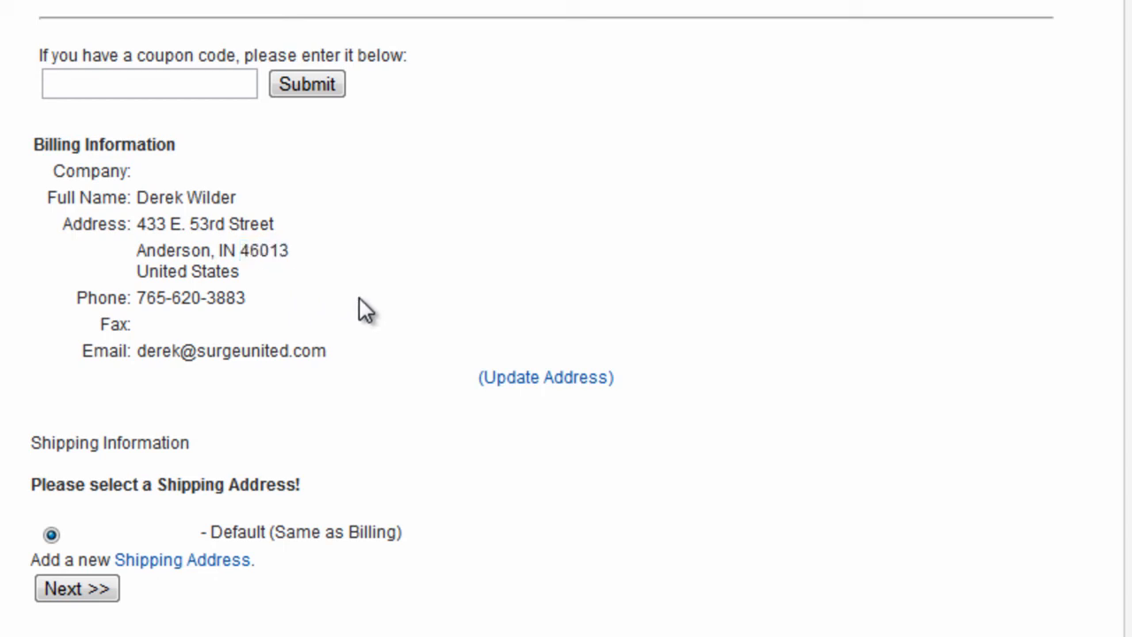
click(77, 589)
scroll(725, 496, down, 4)
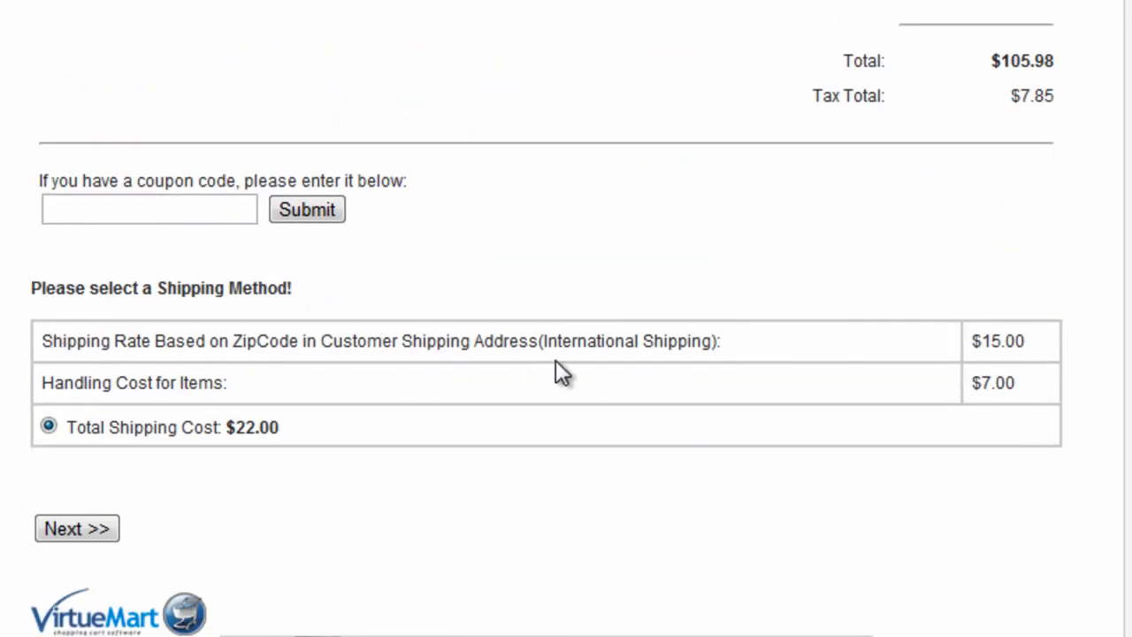
drag(723, 344, 471, 340)
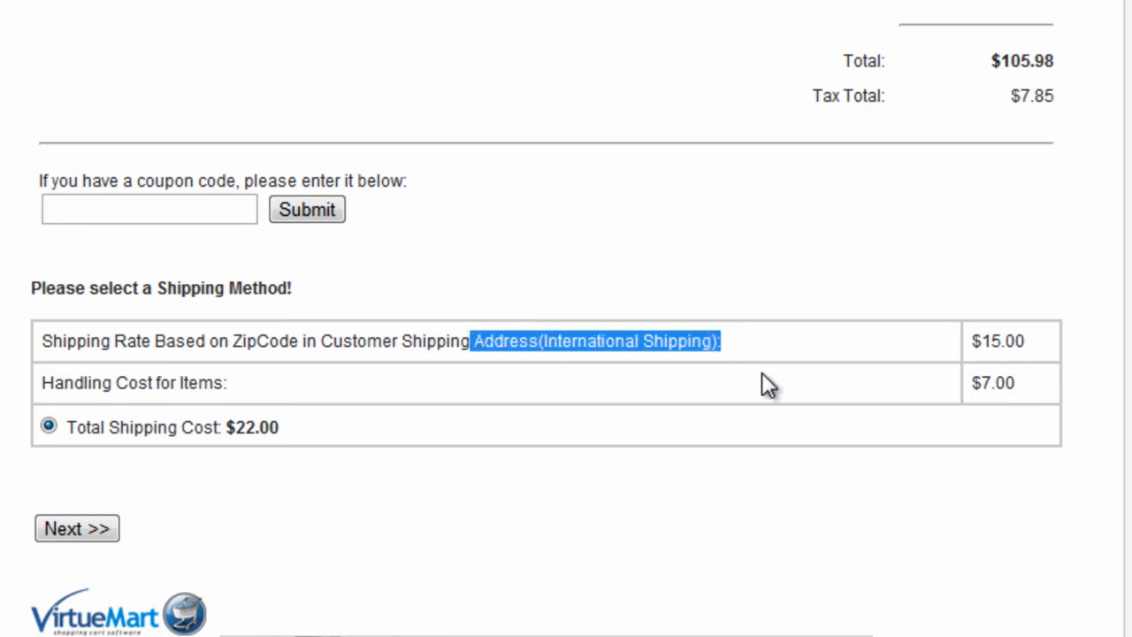
click(1038, 341)
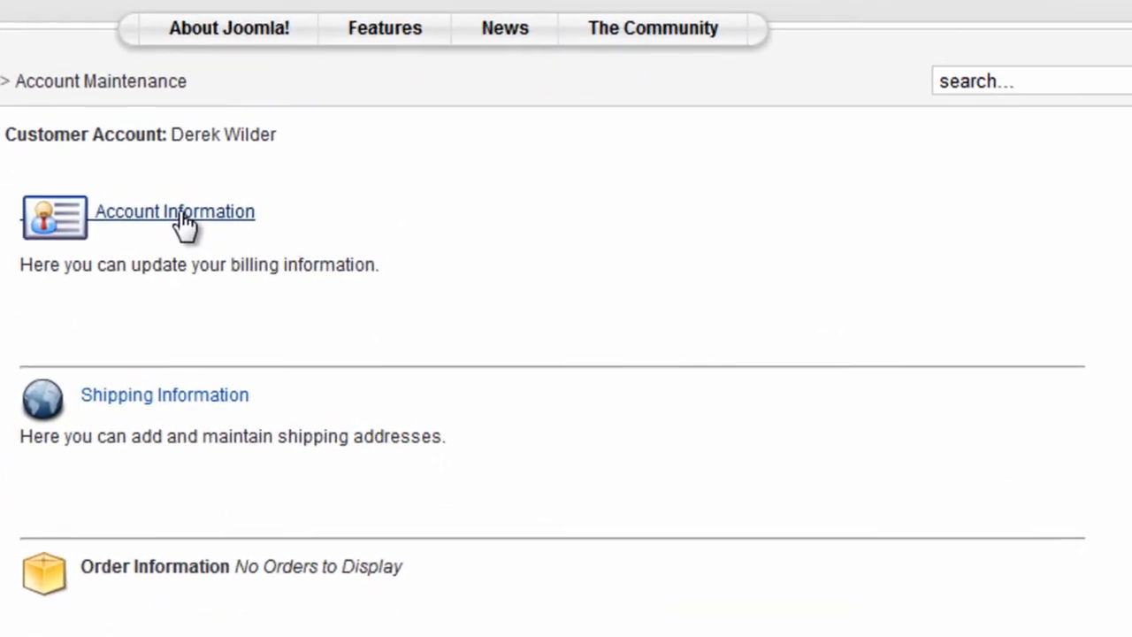
- Change the first digit of the ZIP code in the customer account's billing information to 5 and save it
click(434, 231)
scroll(1013, 522, down, 6)
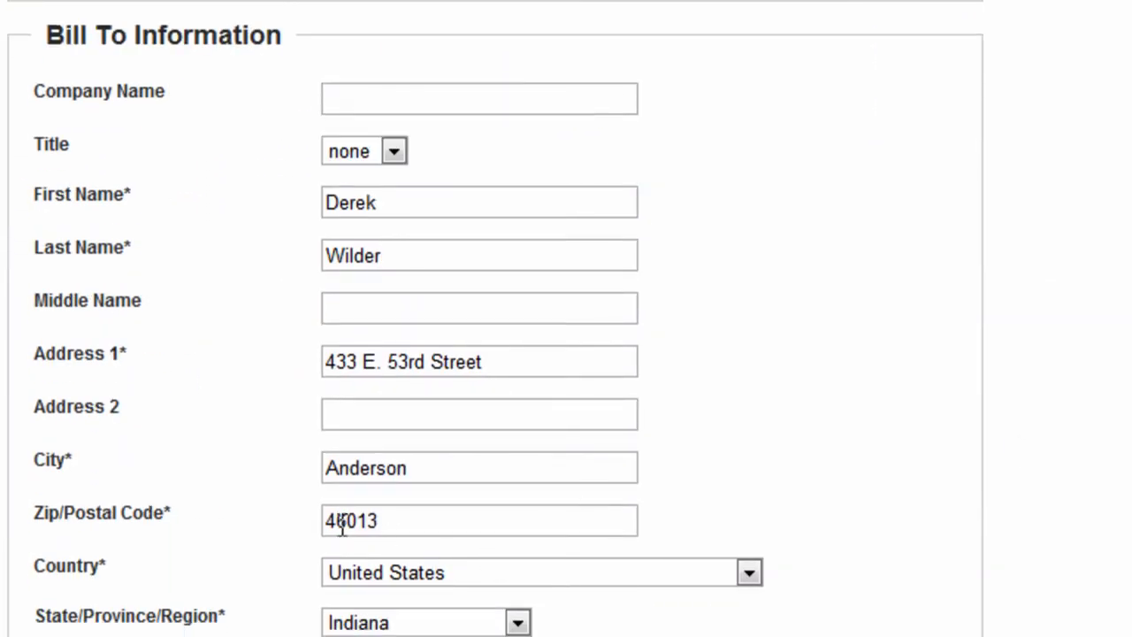
click(338, 522)
key(BackSpace)
text(5)
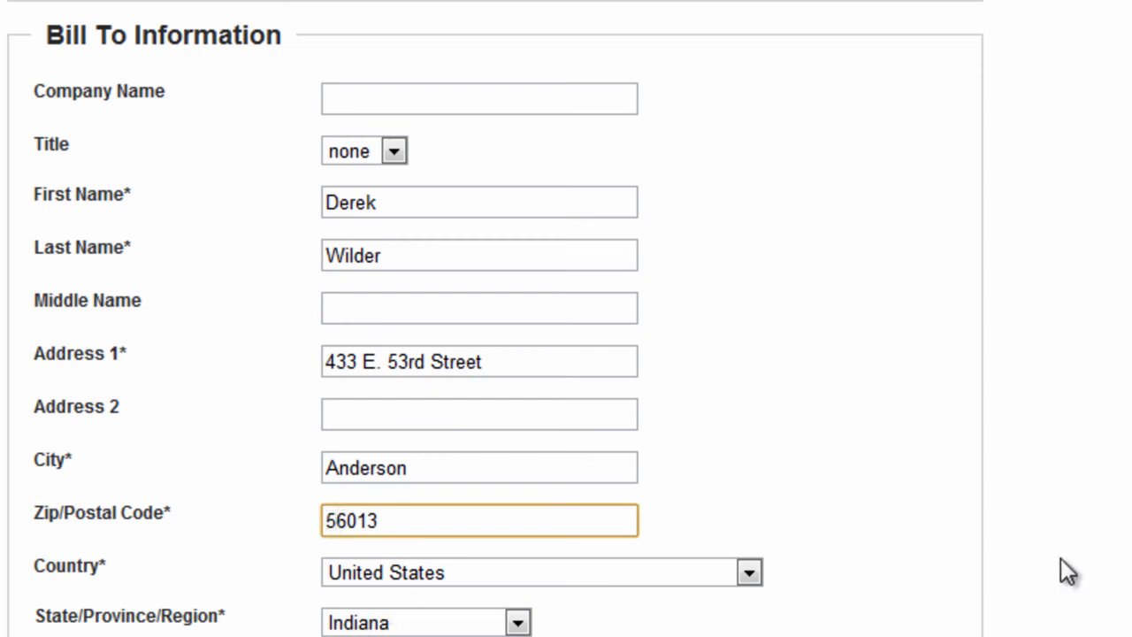
scroll(1061, 581, down, 10)
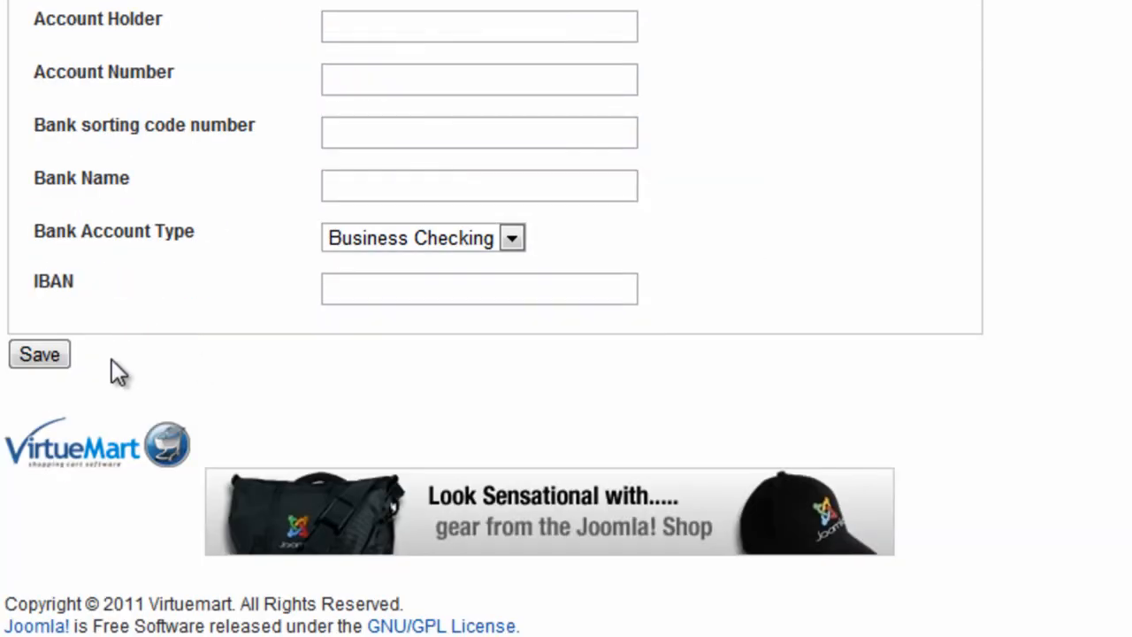
click(45, 361)
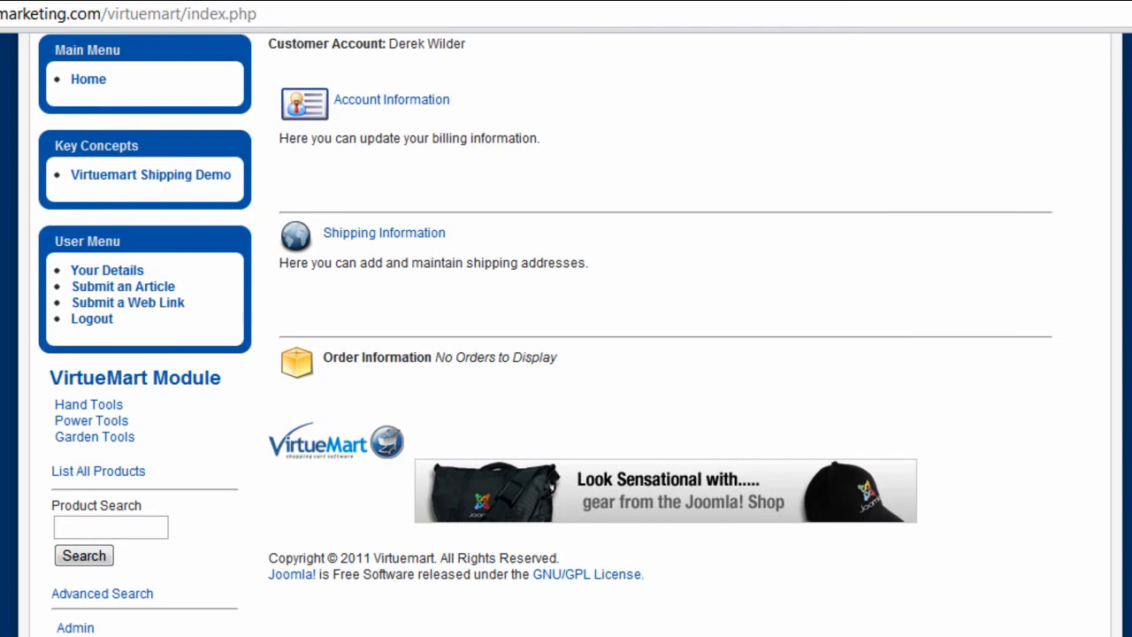
- Check out the cart again with the default shipping address and accept the offered shipping method to proceed to payment
scroll(1015, 529, down, 5)
click(53, 537)
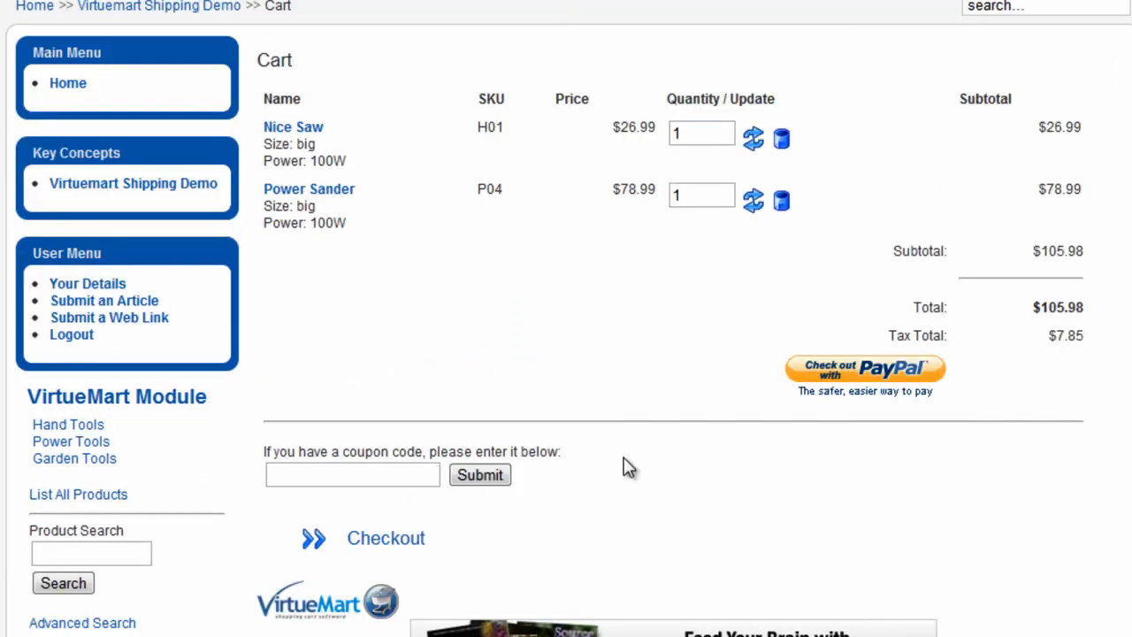
click(400, 541)
scroll(549, 398, down, 3)
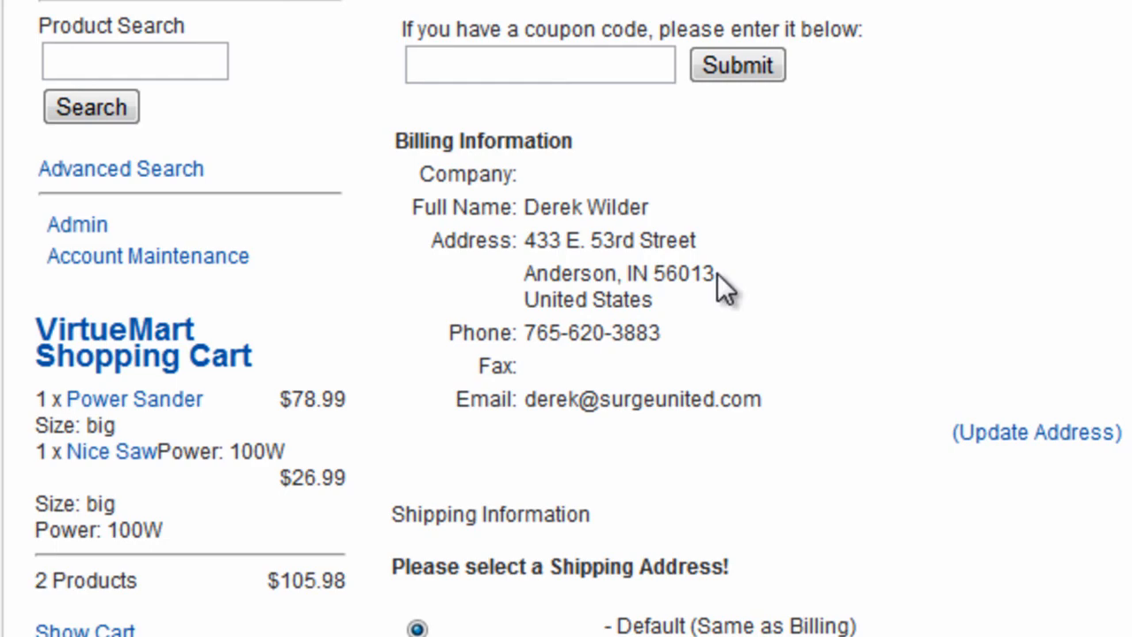
click(324, 521)
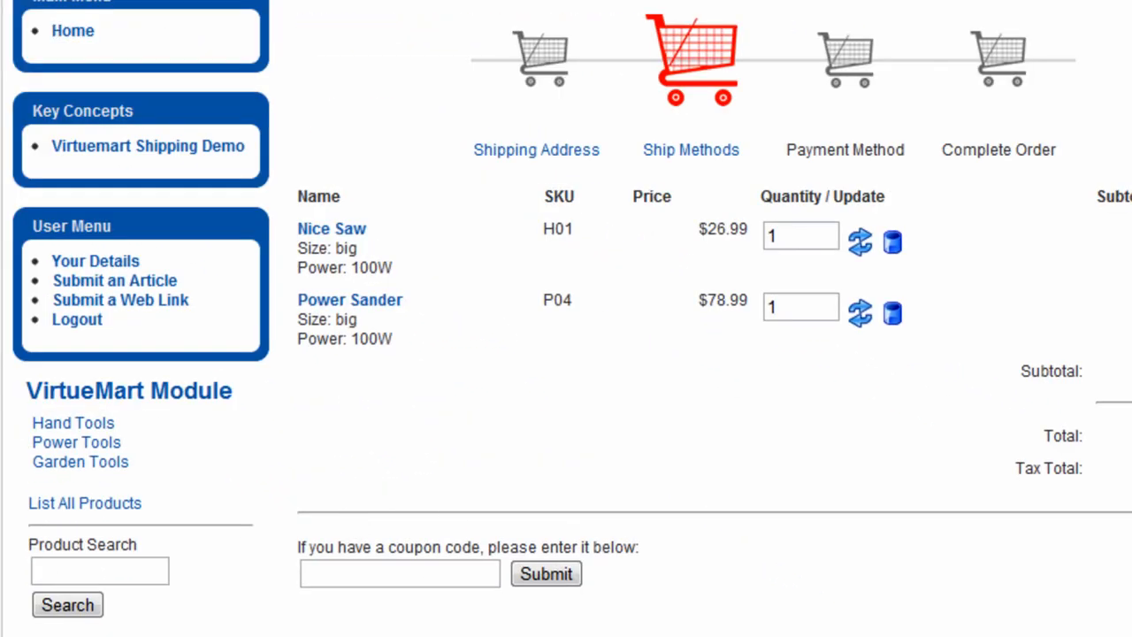
scroll(566, 318, down, 6)
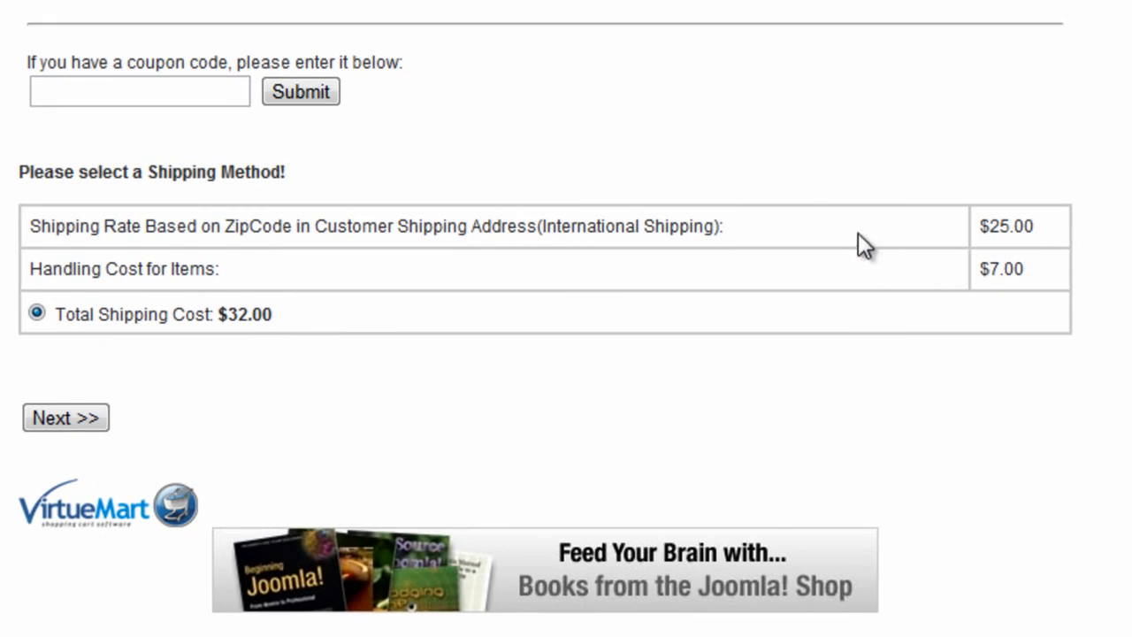
click(85, 413)
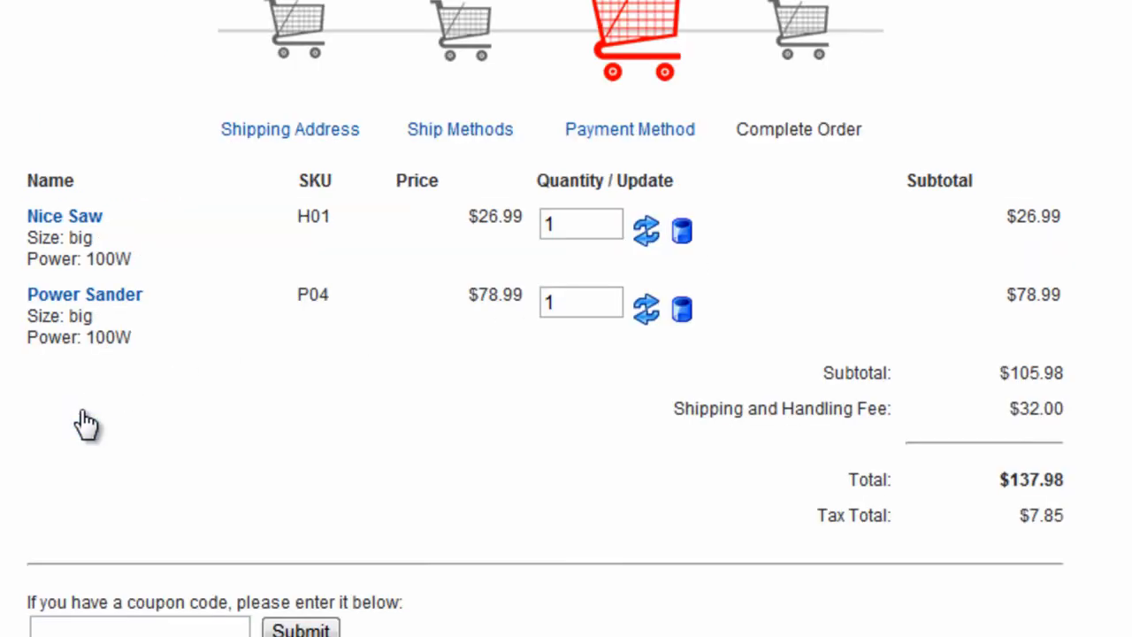